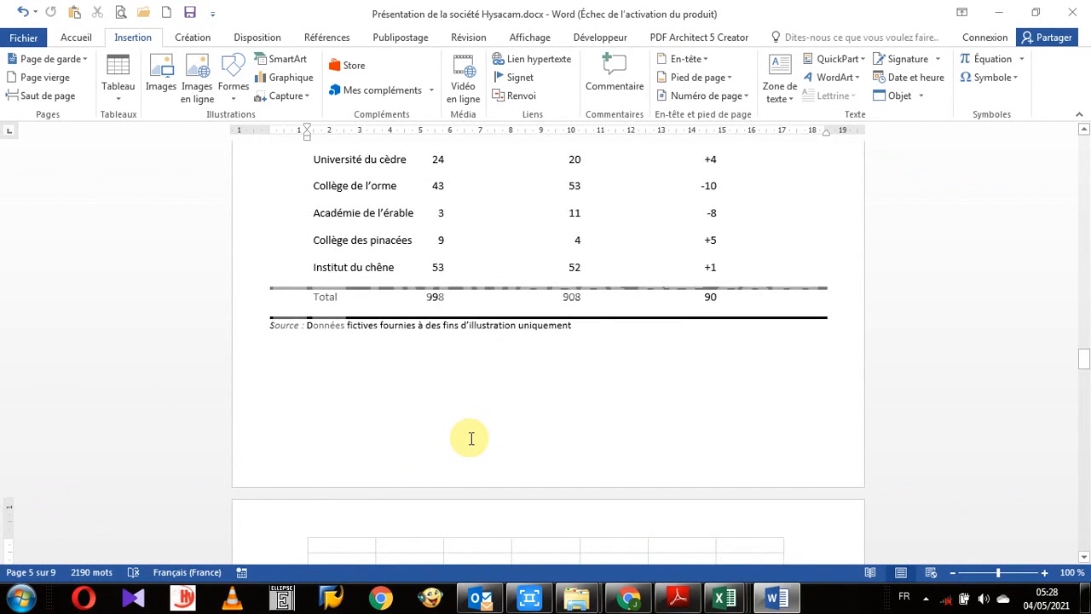
# Apply the light blue style from the first row of Tableaux Grille to the table headed Nom, Prénom, Fonction.
pyautogui.scroll(-10, 470, 438)
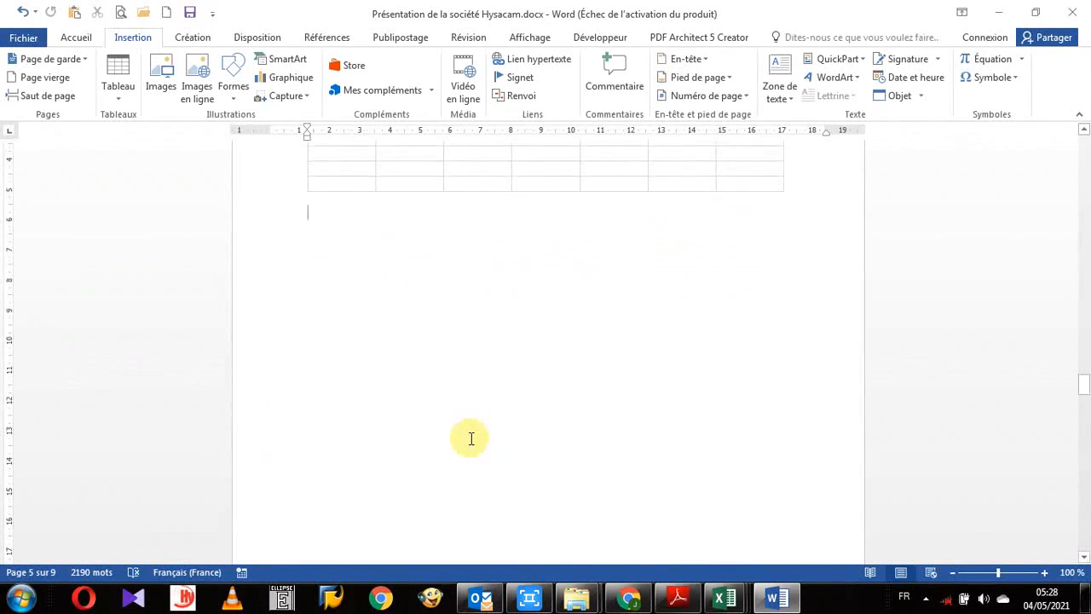
pyautogui.scroll(10, 470, 438)
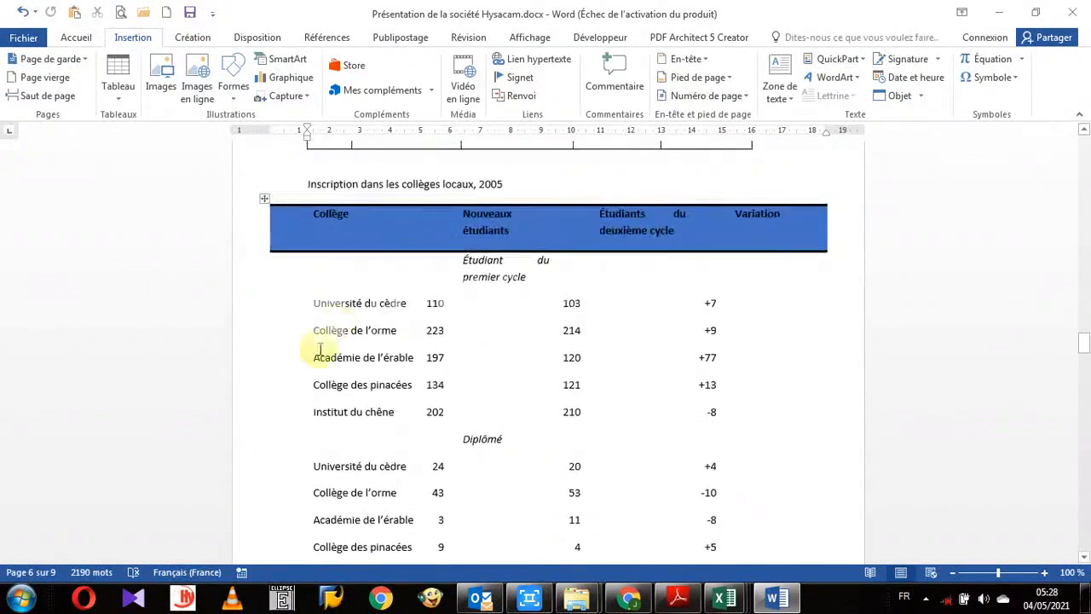
pyautogui.scroll(8, 492, 393)
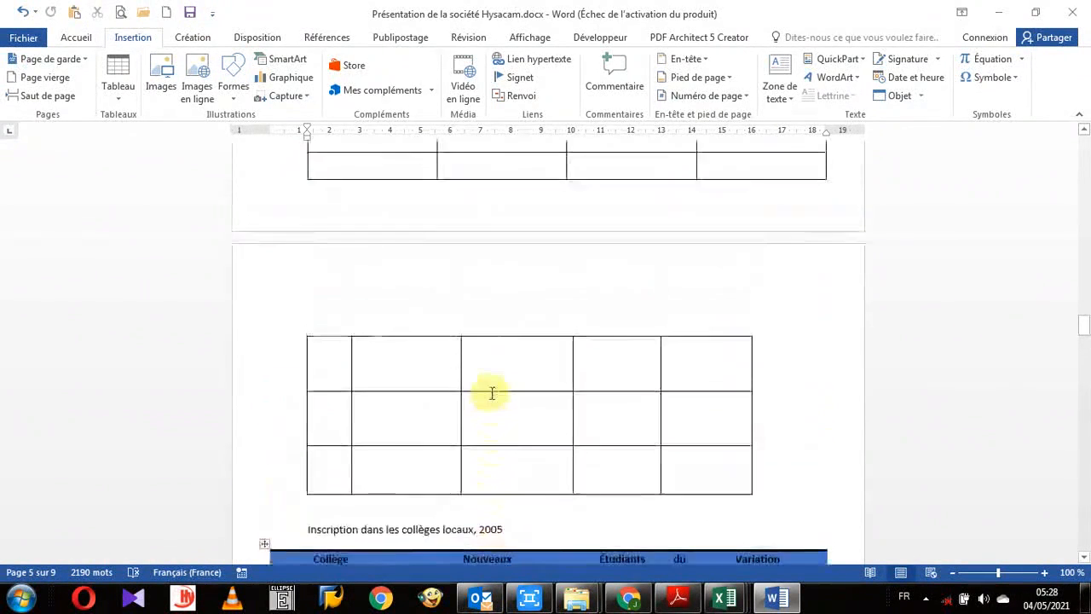
pyautogui.scroll(5, 491, 393)
pyautogui.click(476, 281)
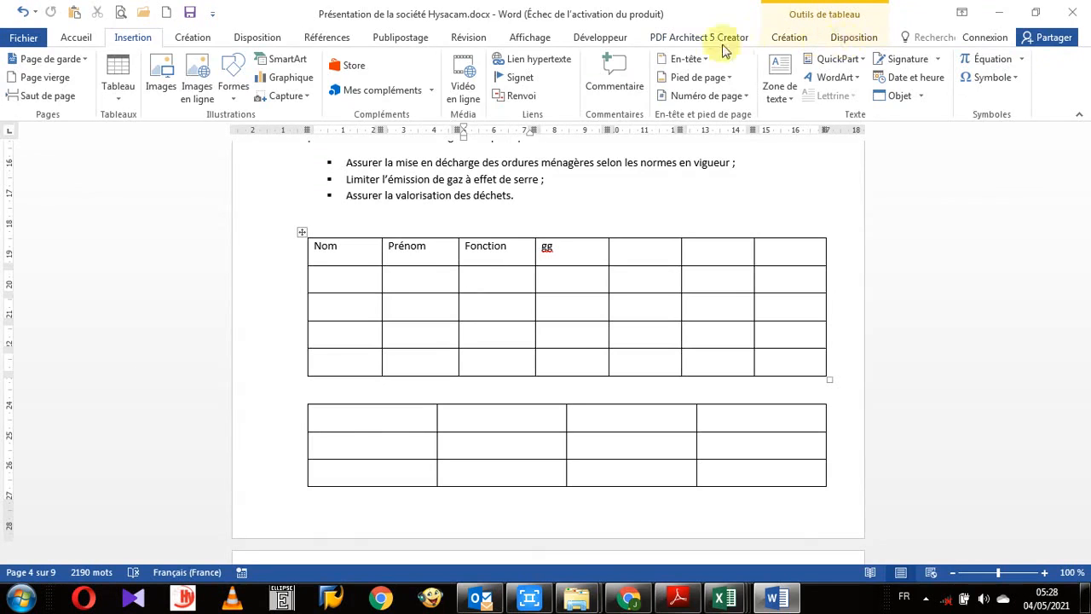
pyautogui.click(796, 41)
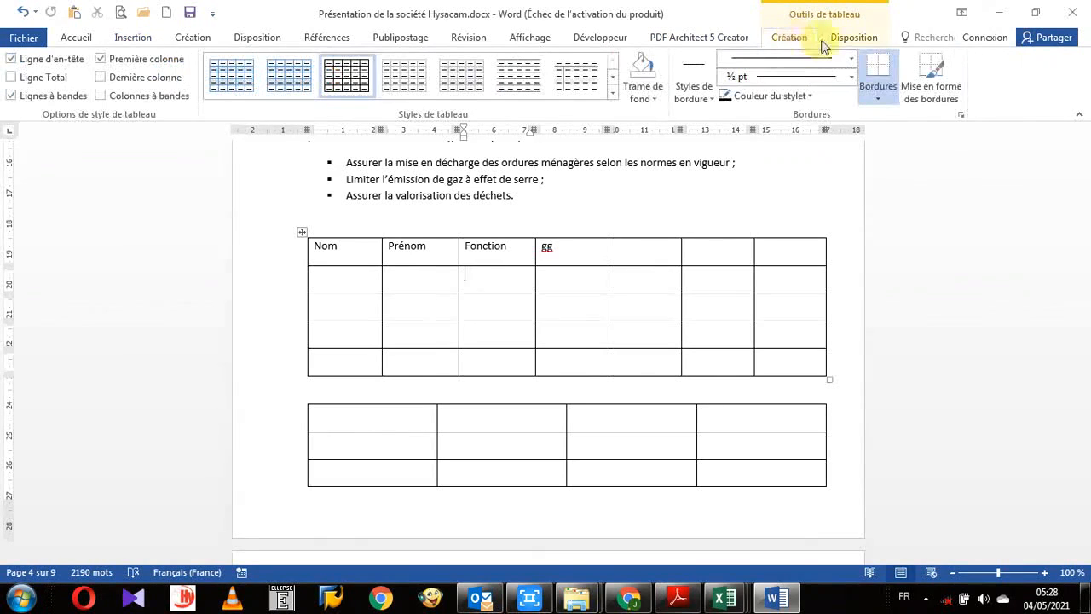
pyautogui.click(852, 38)
pyautogui.click(793, 38)
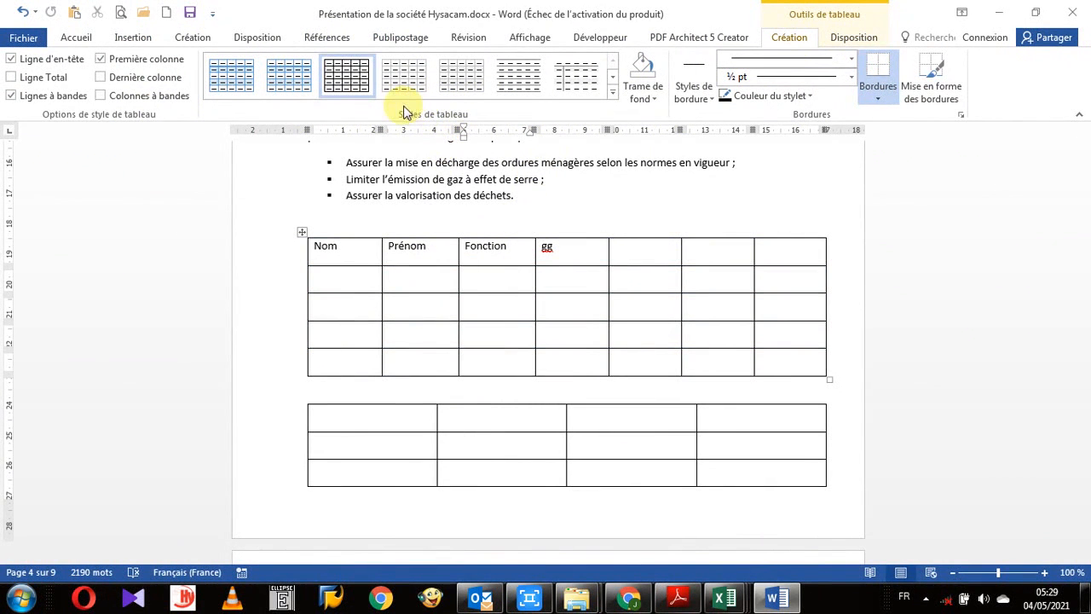
pyautogui.click(613, 92)
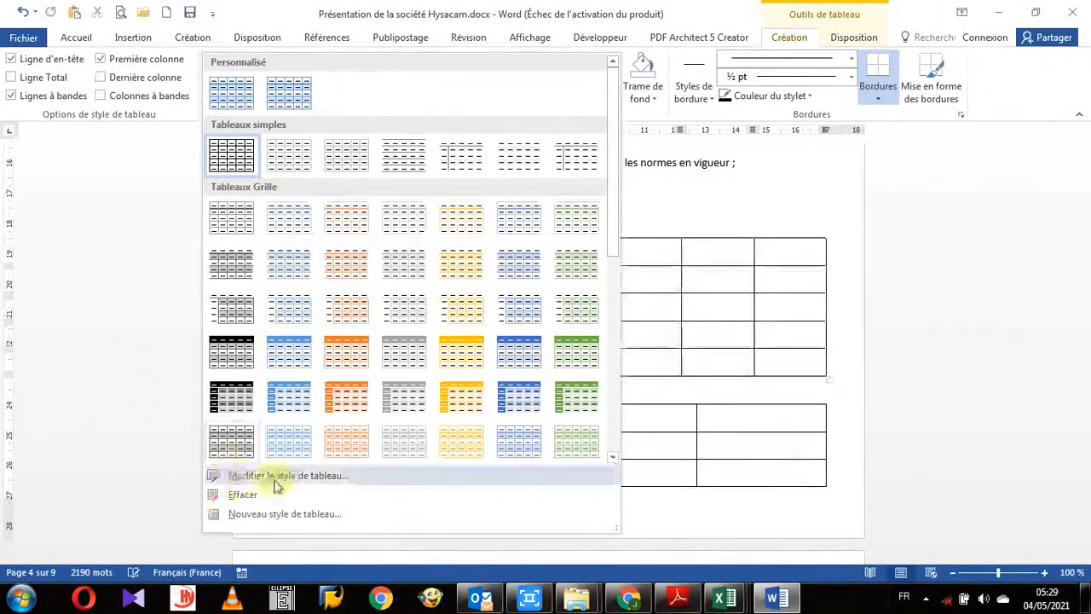
pyautogui.moveTo(610, 215); pyautogui.dragTo(628, 236)
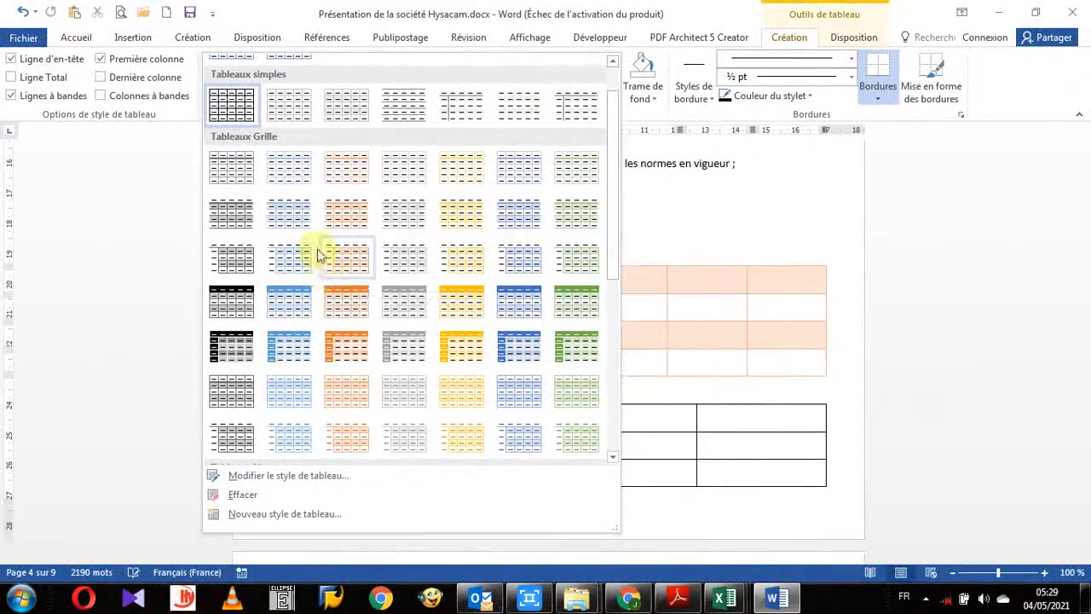
pyautogui.click(290, 173)
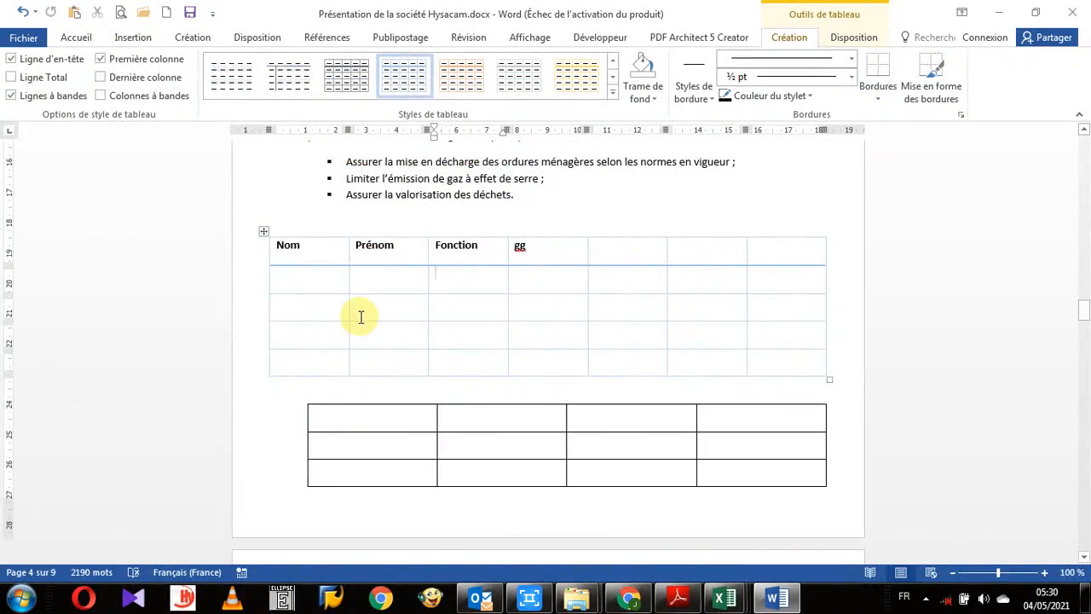
pyautogui.scroll(-3, 457, 345)
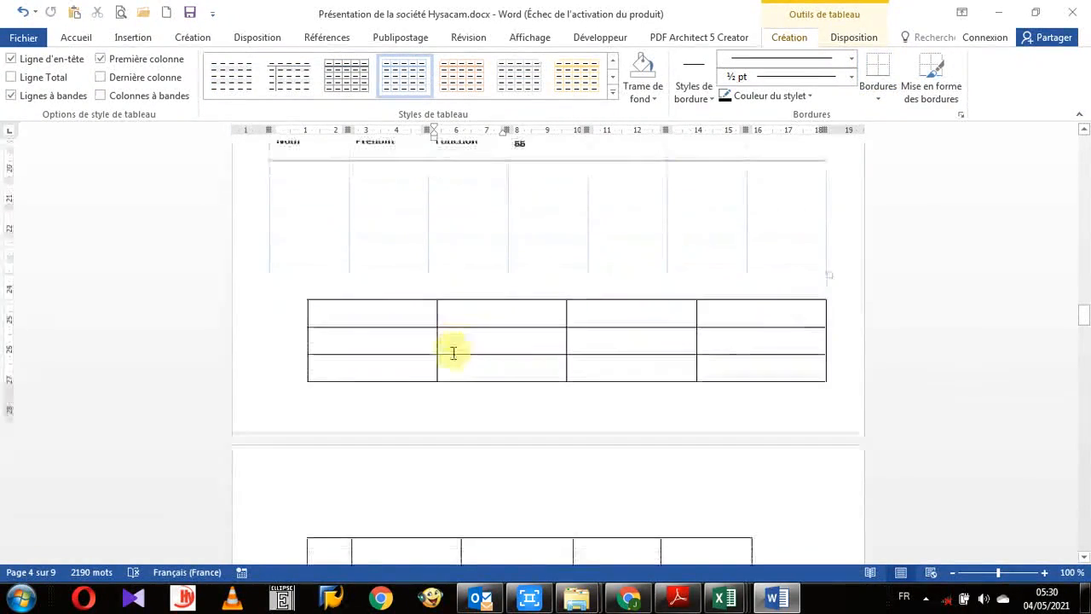
pyautogui.scroll(3, 529, 343)
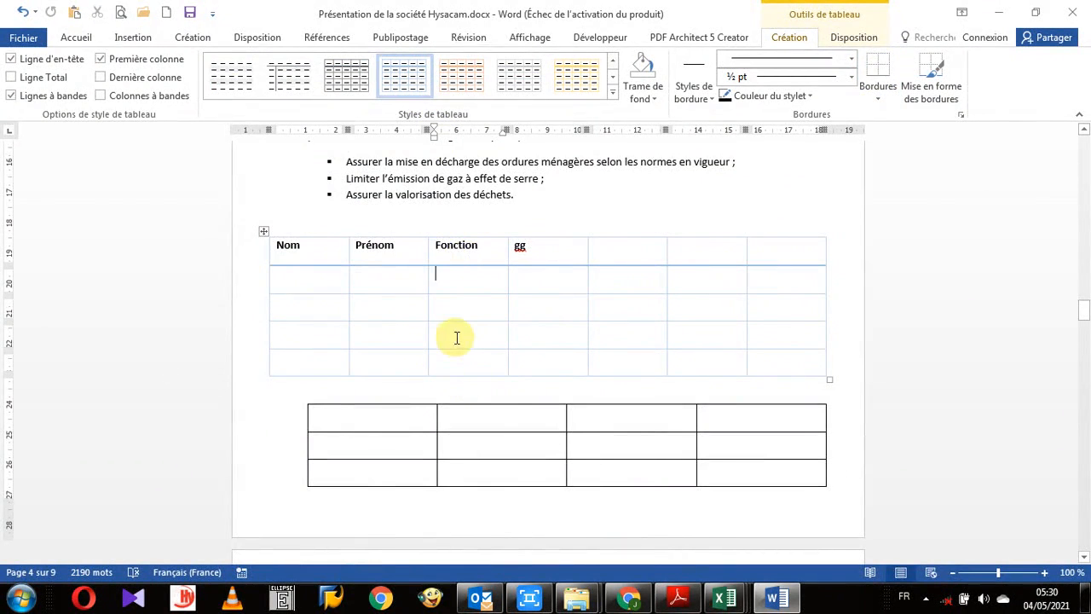
# Apply the same light blue grid style to the equipment table headed N° PARC, ETAT, DATE D'ARRÊT.
pyautogui.scroll(-10, 571, 285)
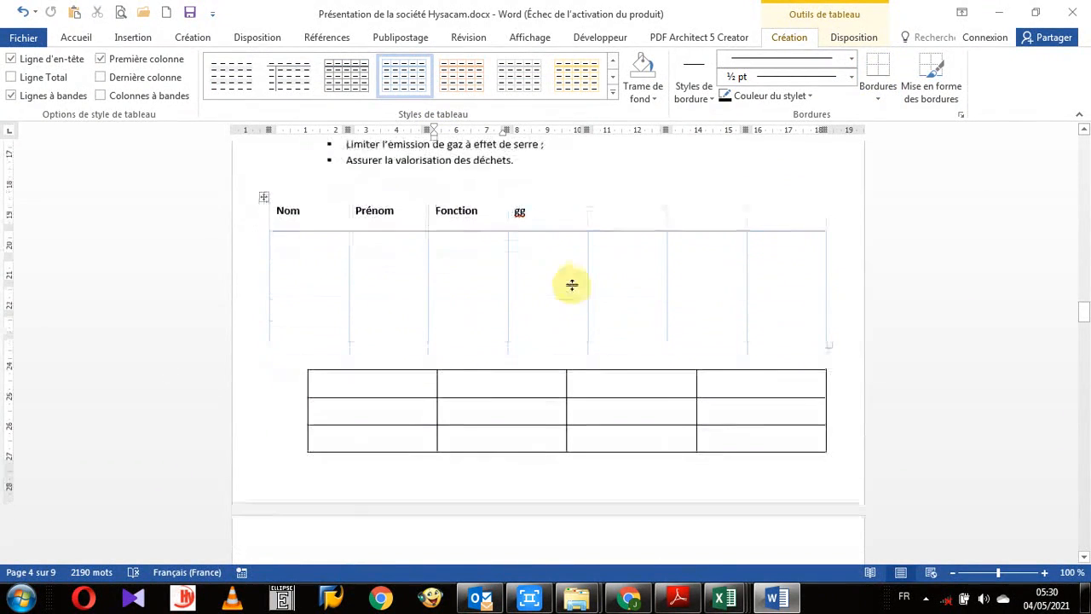
pyautogui.scroll(-20, 571, 285)
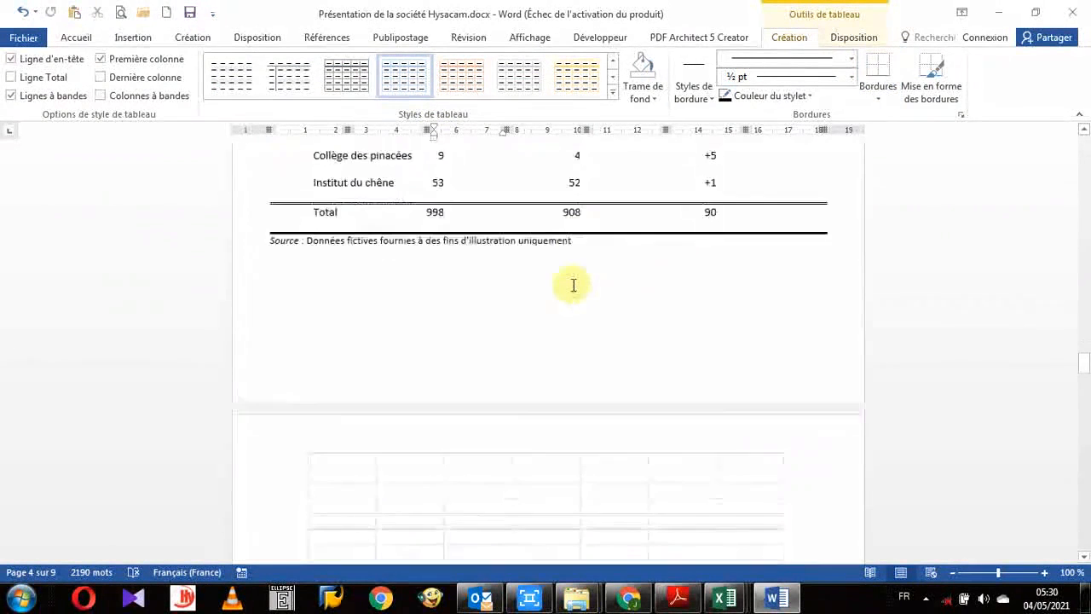
pyautogui.scroll(-15, 573, 285)
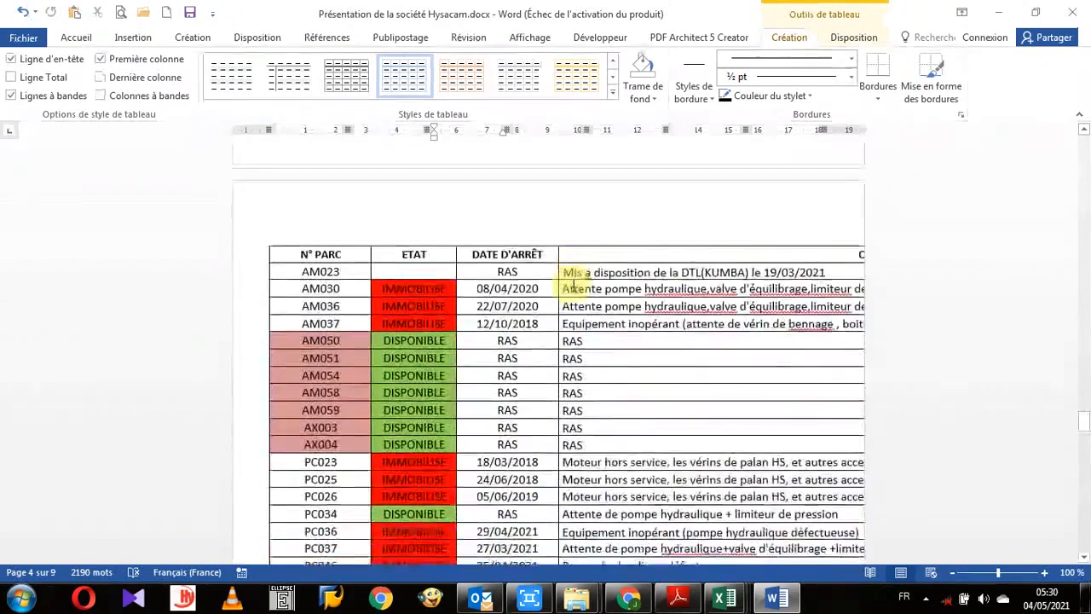
pyautogui.scroll(1, 493, 327)
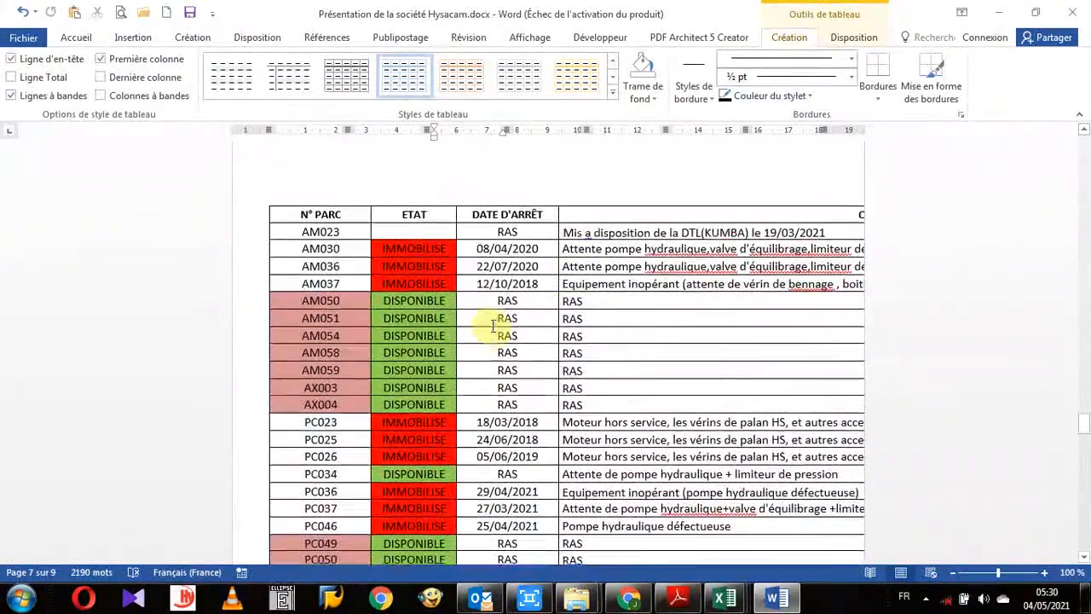
pyautogui.click(546, 307)
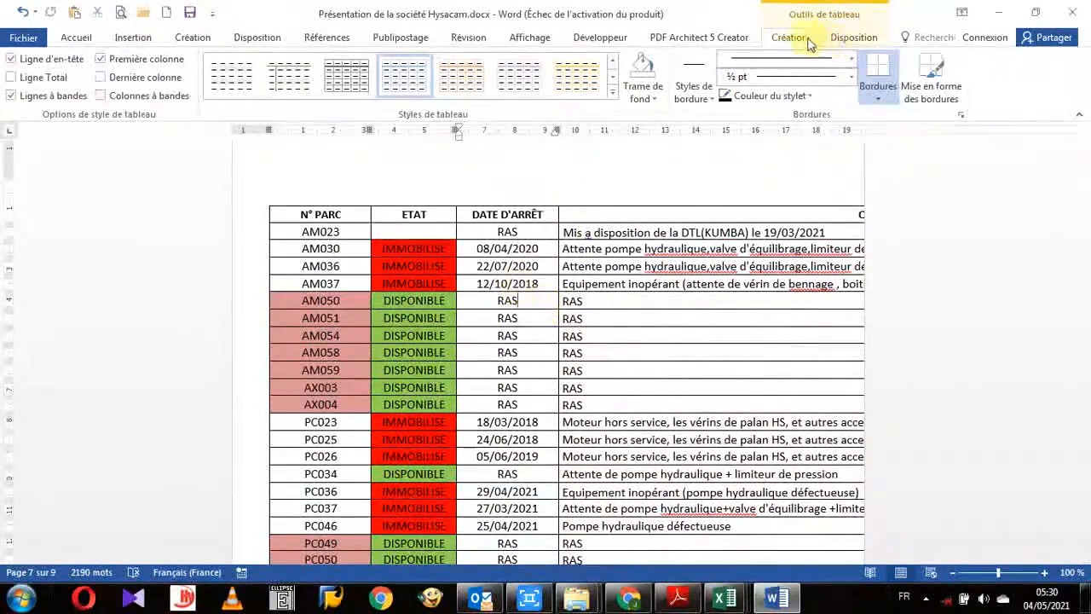
pyautogui.click(404, 75)
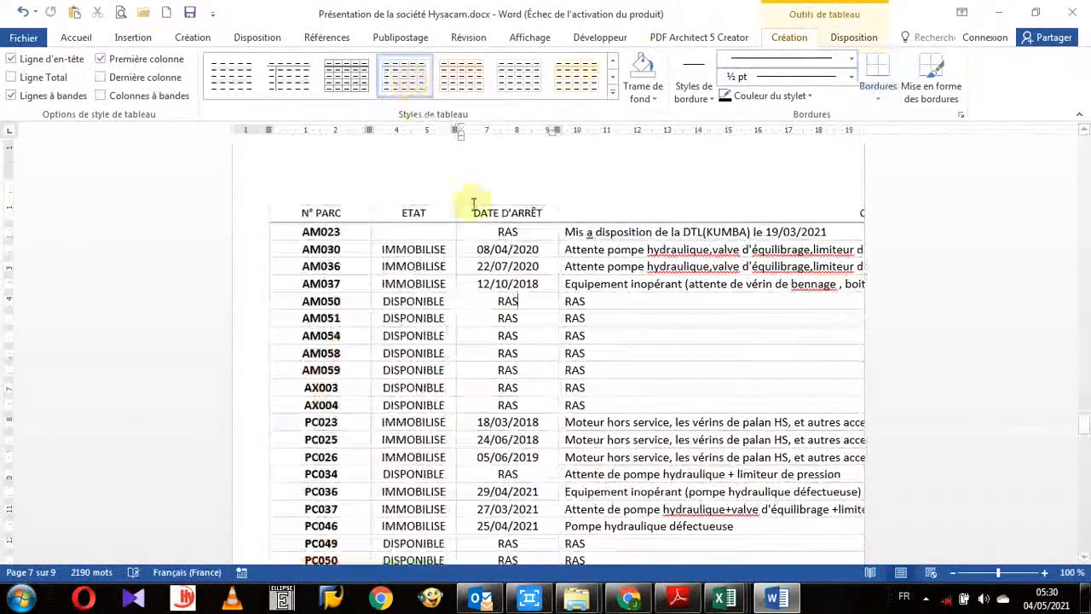
# Examine the restyled N° PARC table across its pages, from the header row to the later rows.
pyautogui.scroll(3, 580, 358)
pyautogui.scroll(-3, 469, 359)
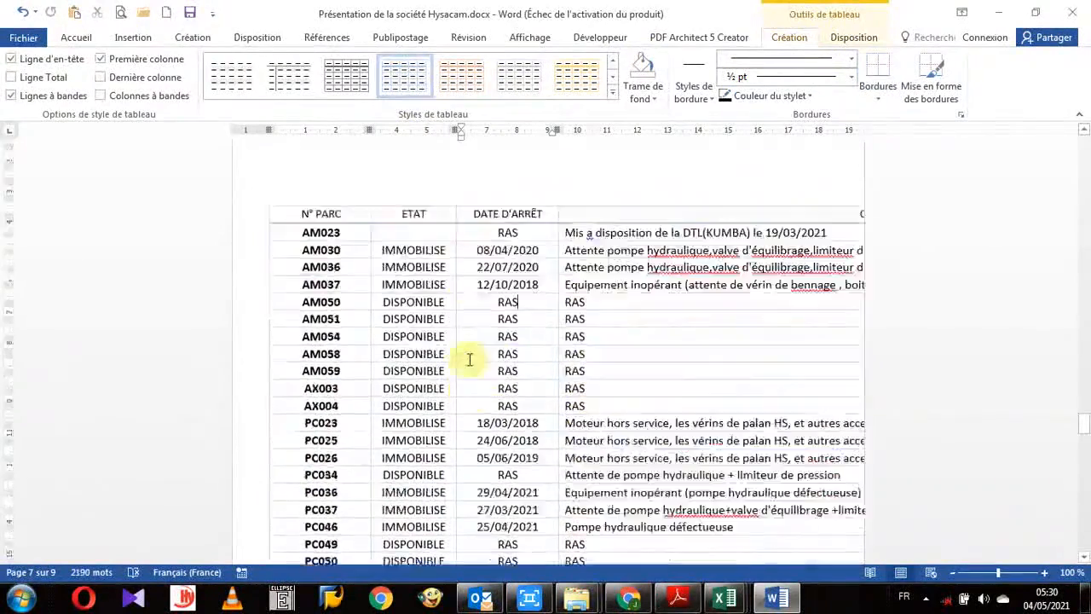
pyautogui.scroll(-8, 469, 359)
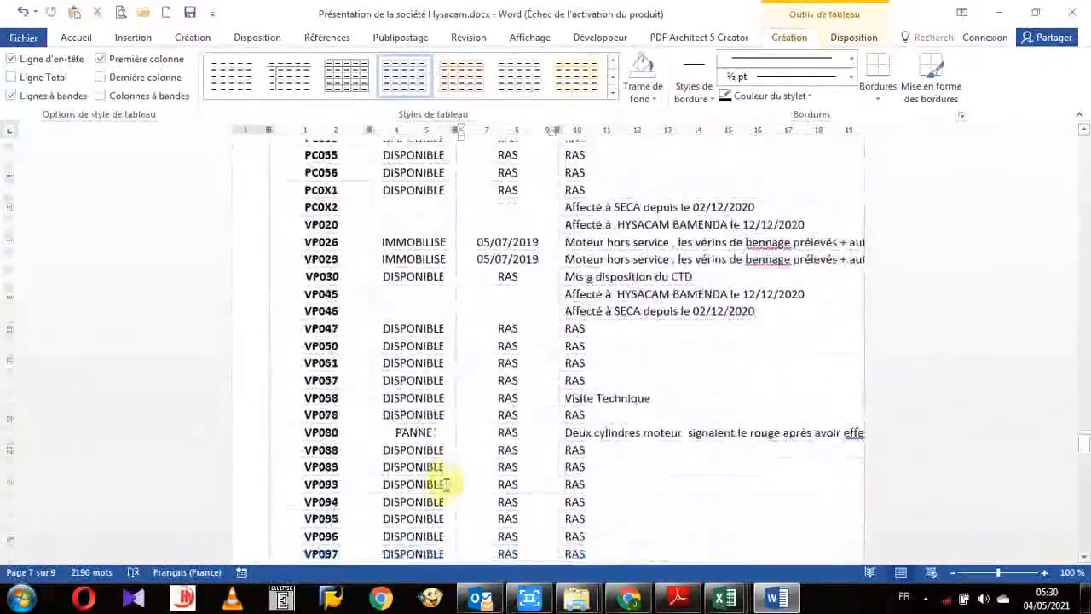
pyautogui.scroll(10, 446, 484)
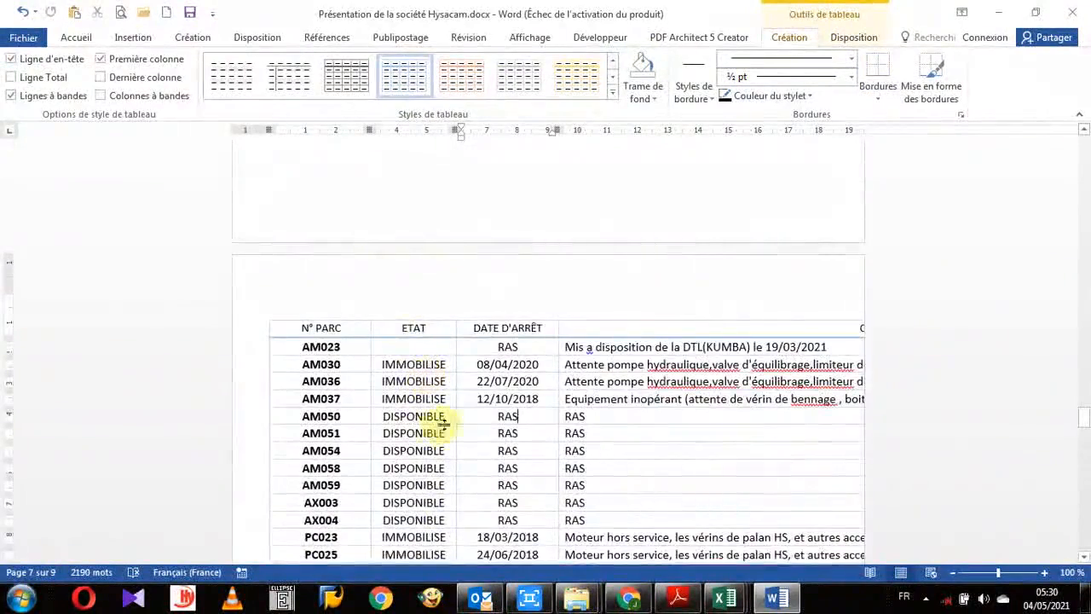
pyautogui.scroll(-15, 443, 423)
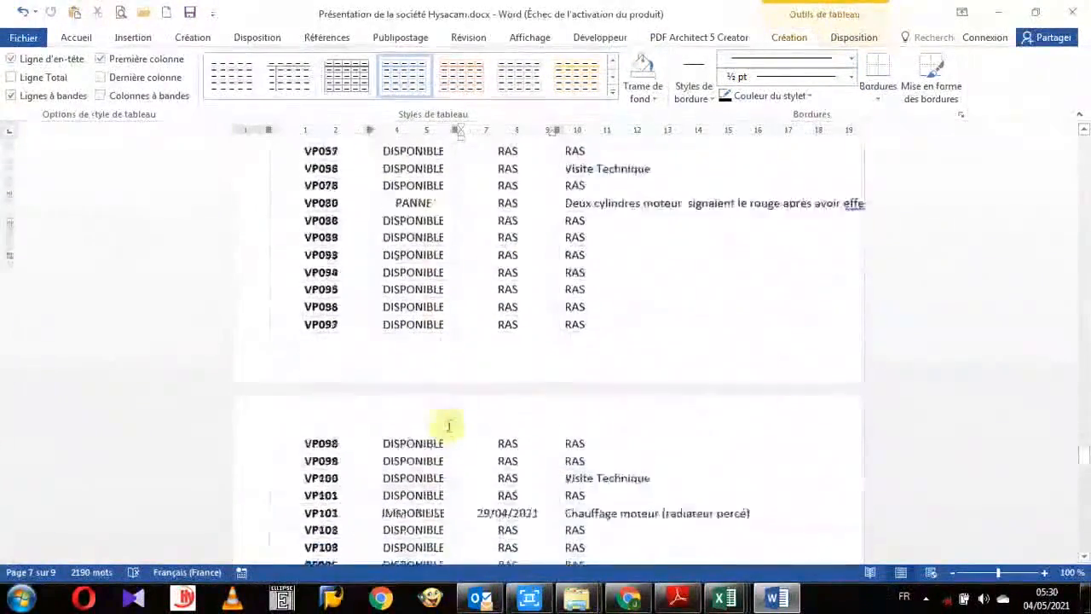
pyautogui.scroll(-15, 448, 425)
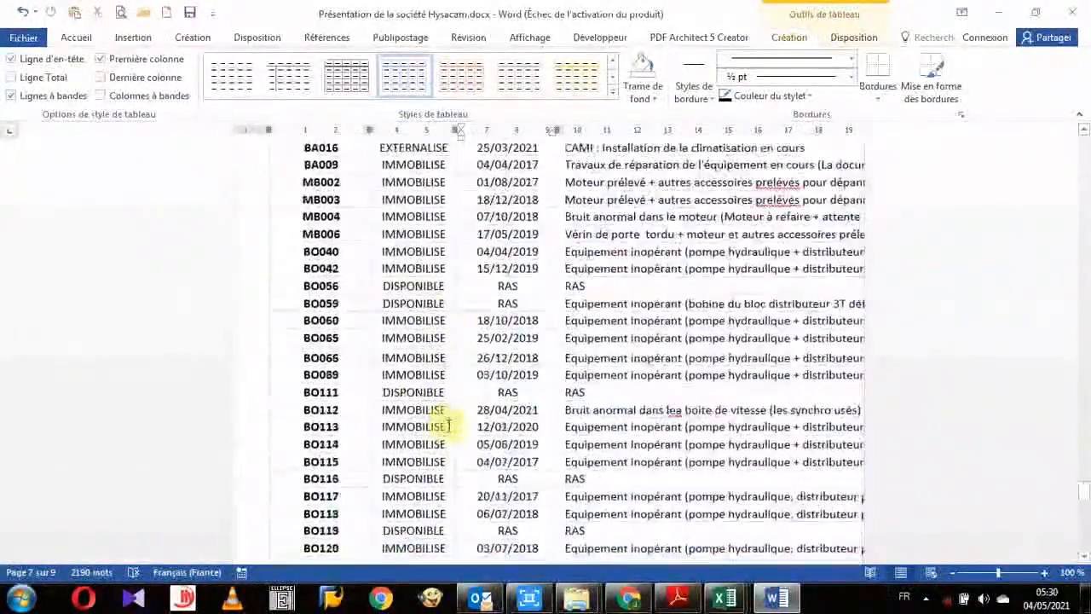
pyautogui.scroll(12, 448, 426)
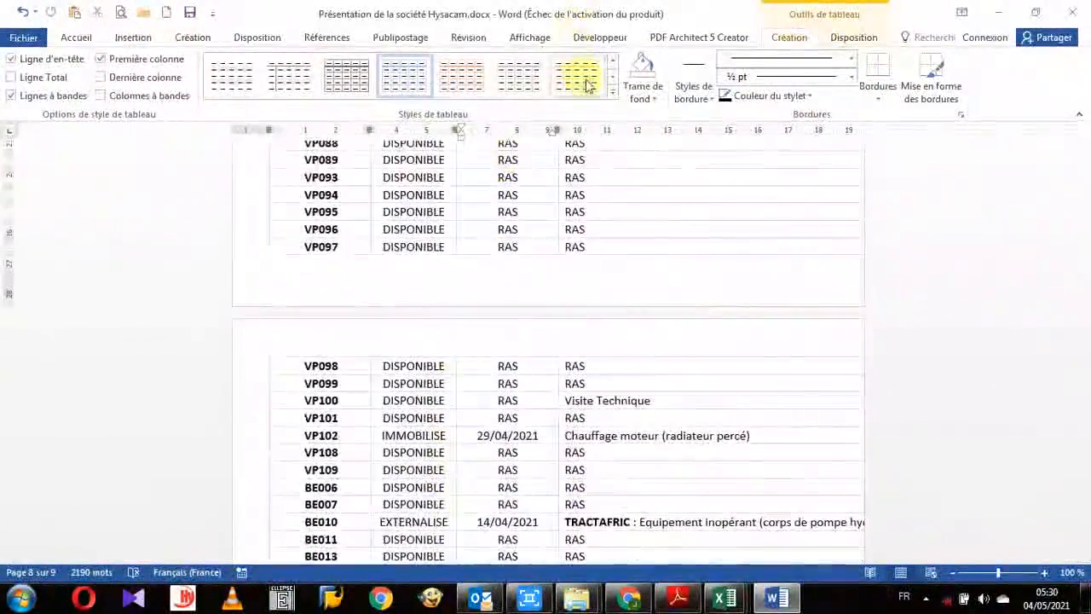
# Try the light yellow grid style on the N° PARC table and check its header rows.
pyautogui.click(580, 86)
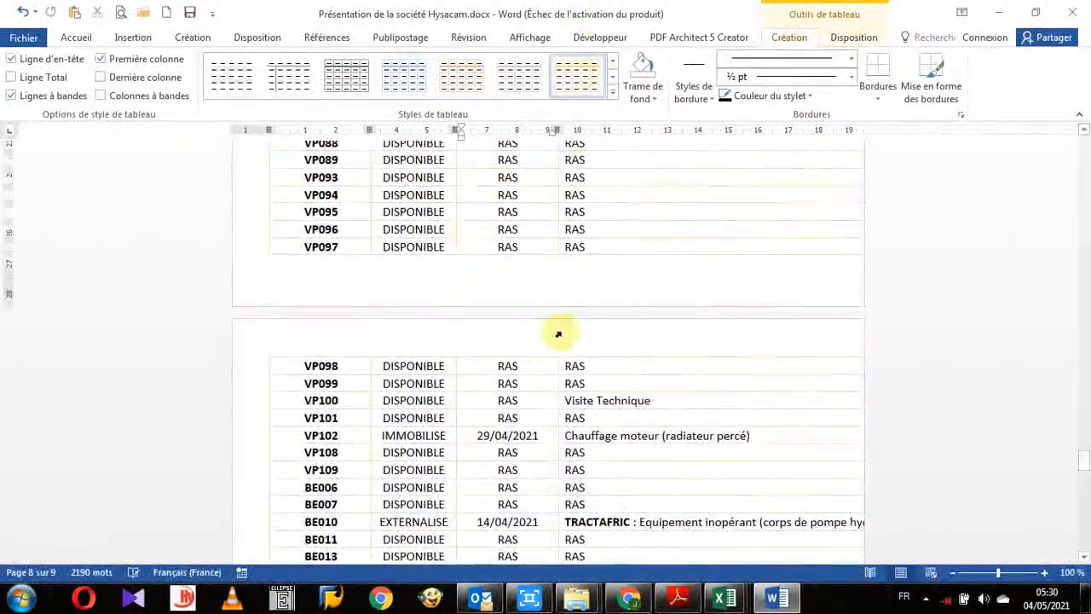
pyautogui.scroll(12, 556, 337)
pyautogui.scroll(5, 556, 340)
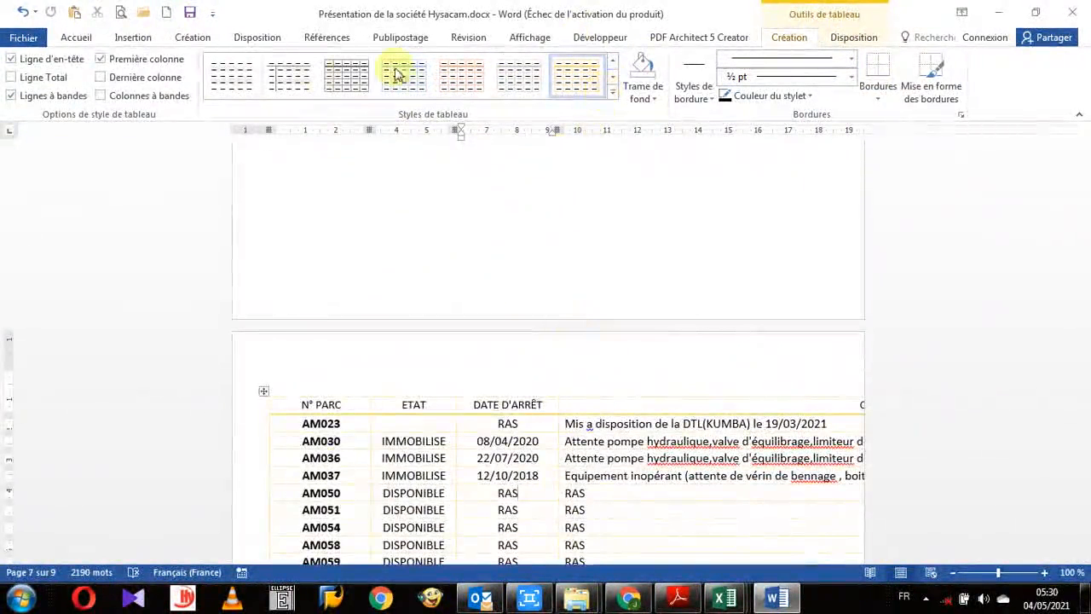
# Apply the Tableau Grille 1 Clair style to the N° PARC table.
pyautogui.click(357, 78)
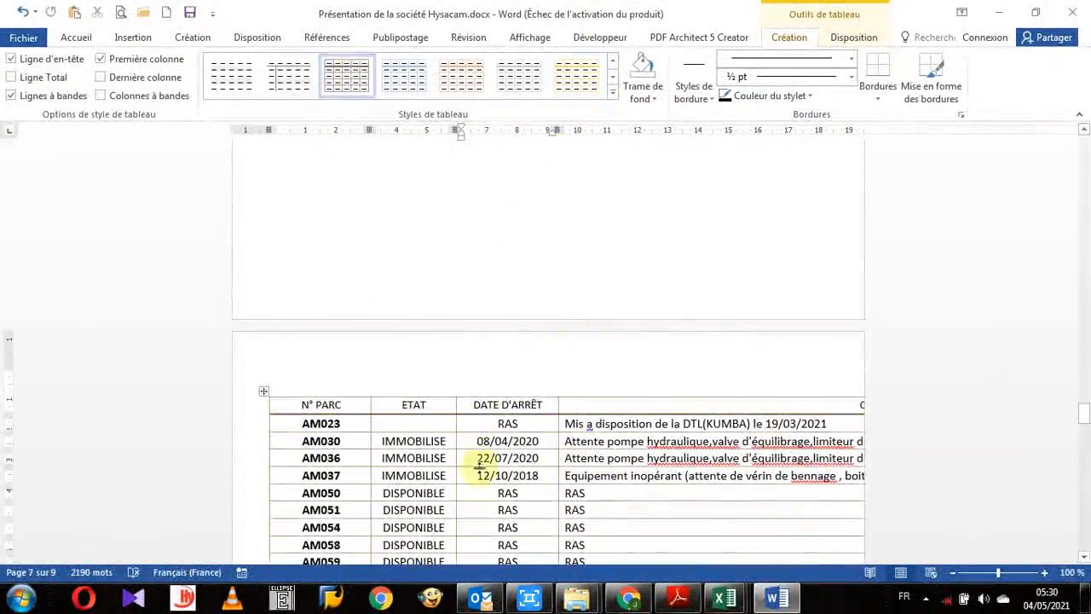
pyautogui.scroll(-5, 478, 461)
pyautogui.scroll(-1, 508, 407)
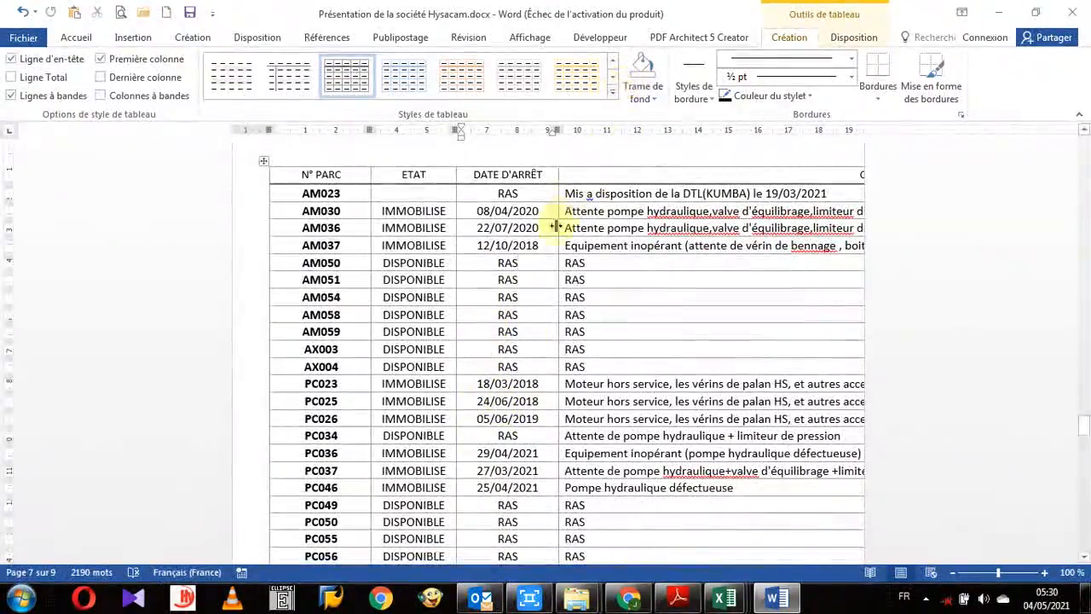
# Modify the Tableau Grille 1 Clair style, setting the font colour of its Première colonne formatting to red (Rouge).
pyautogui.click(613, 92)
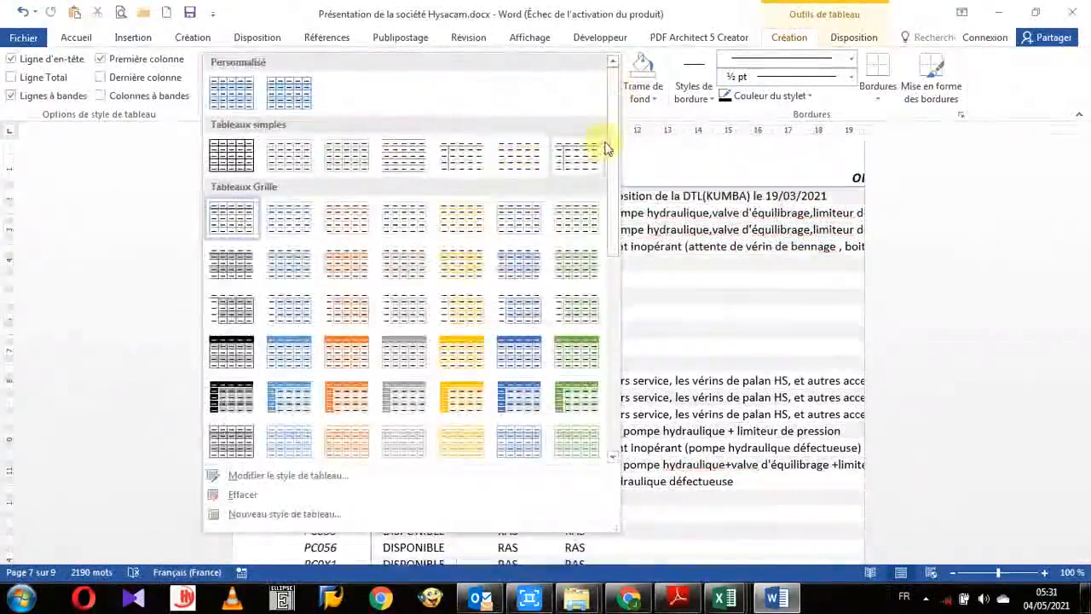
pyautogui.moveTo(609, 136); pyautogui.dragTo(622, 309)
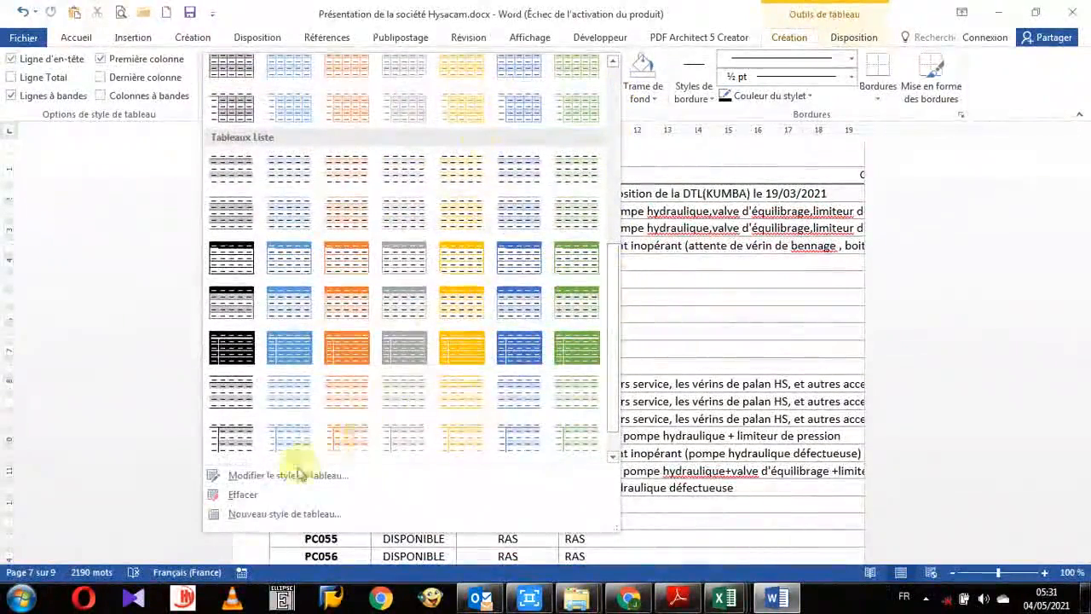
pyautogui.click(253, 481)
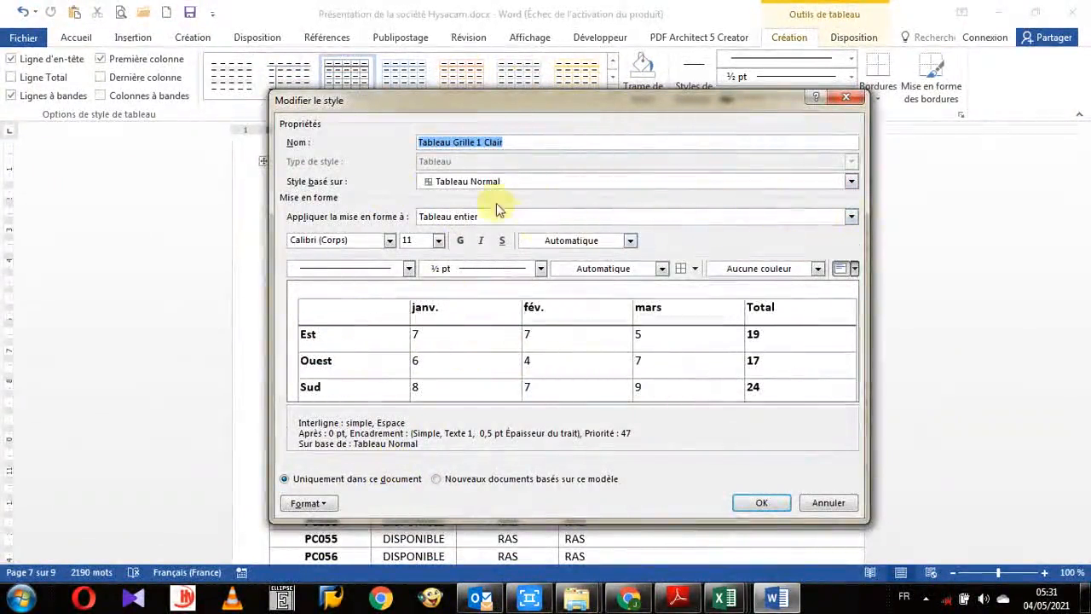
pyautogui.moveTo(498, 99); pyautogui.dragTo(480, 70)
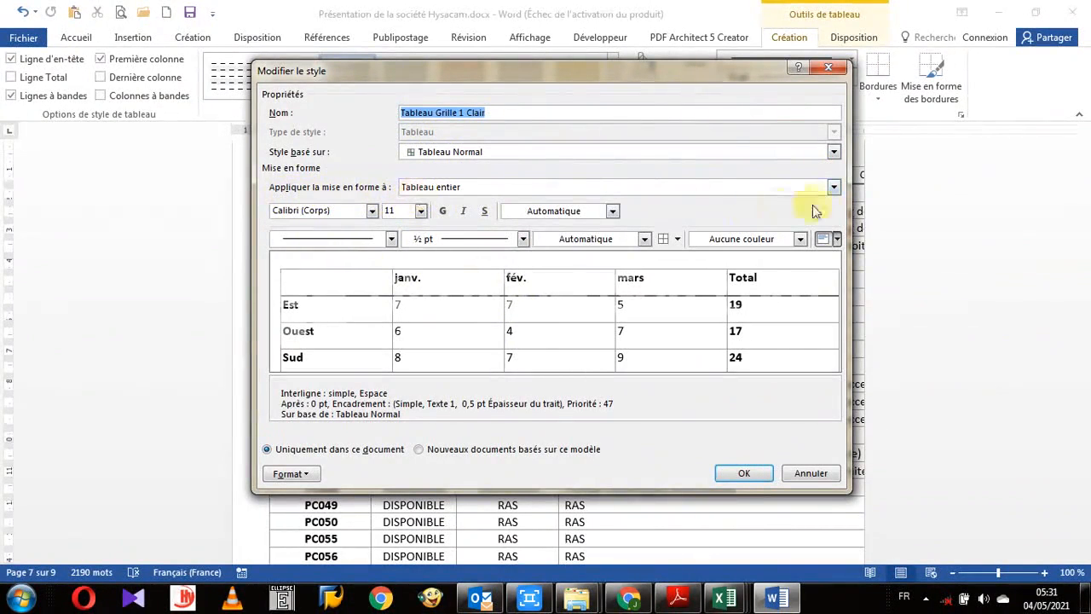
pyautogui.click(833, 188)
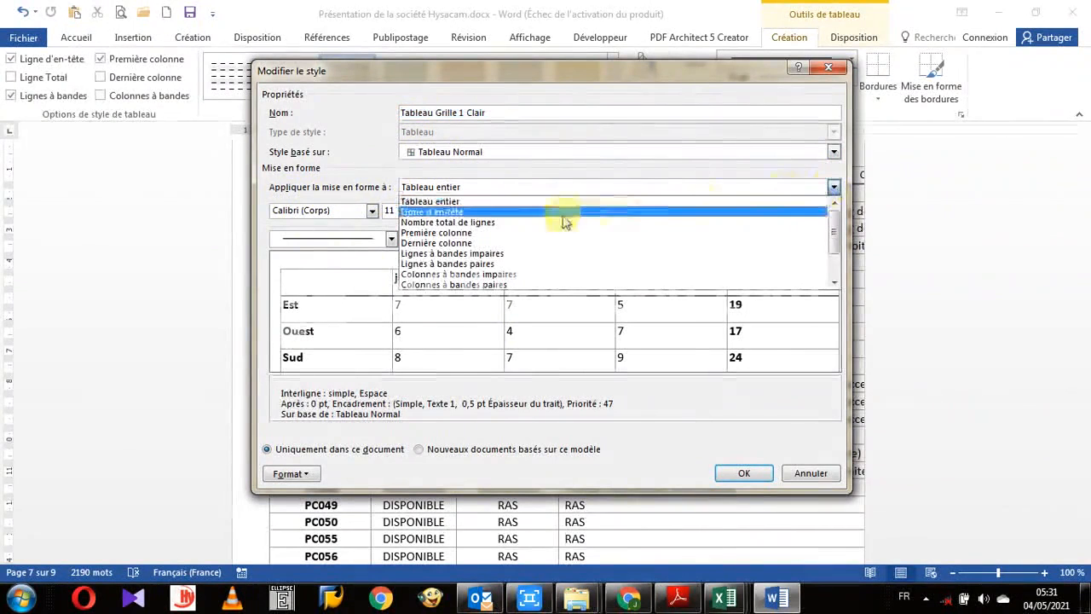
pyautogui.click(456, 232)
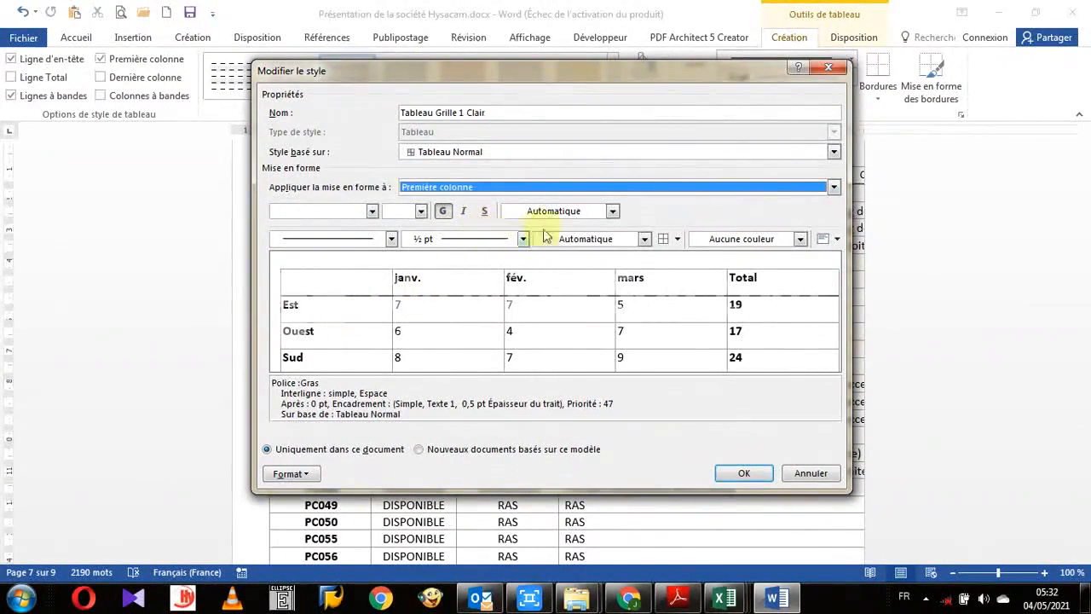
pyautogui.click(612, 210)
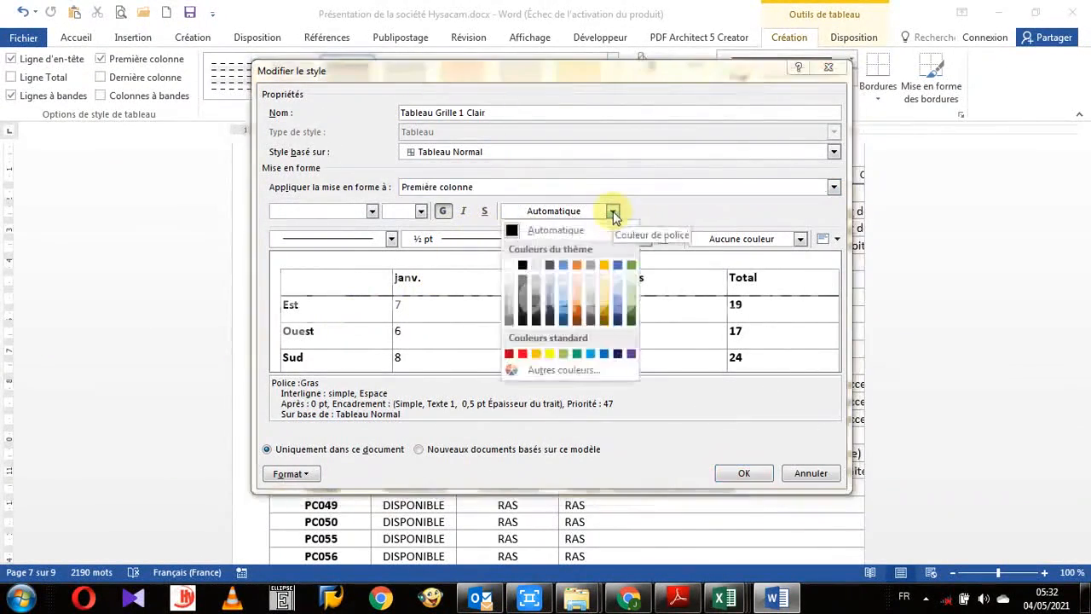
pyautogui.click(523, 354)
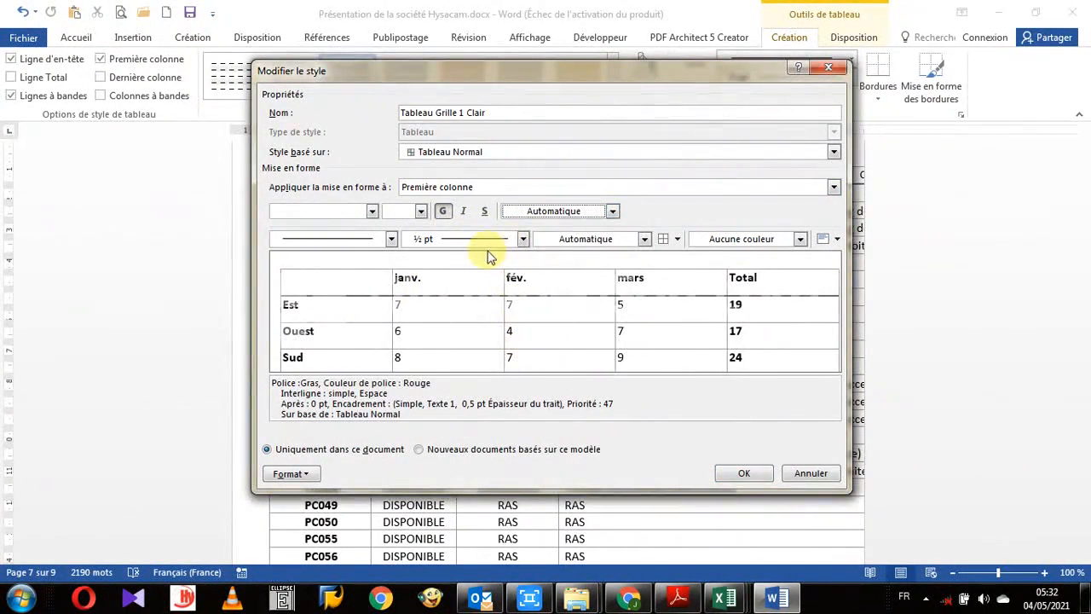
# Shade the Première colonne formatting of the Tableau Grille 1 Clair style with a grey theme colour.
pyautogui.click(373, 212)
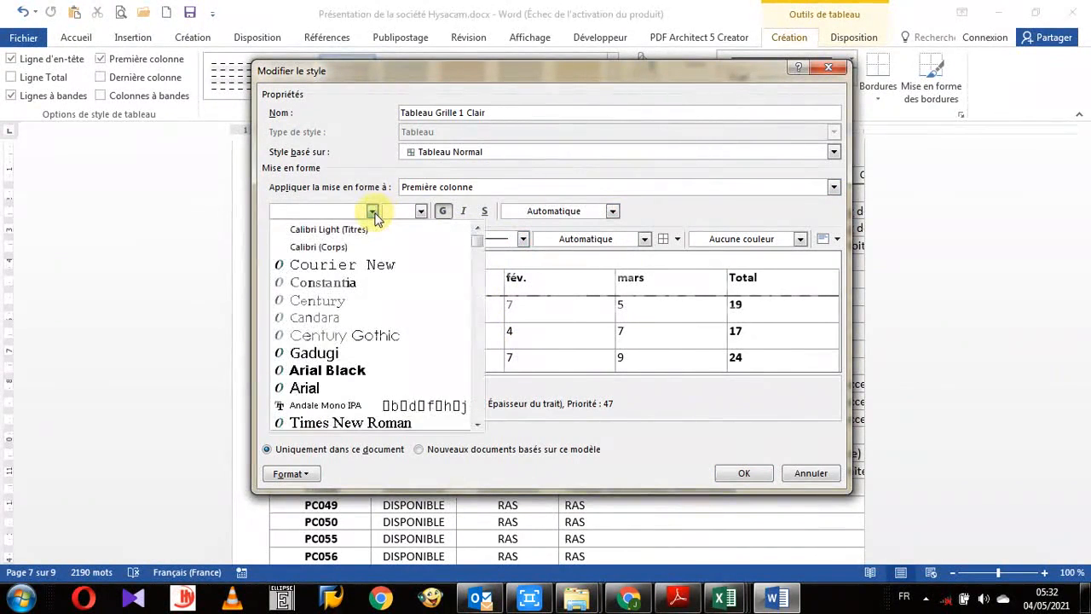
pyautogui.click(420, 213)
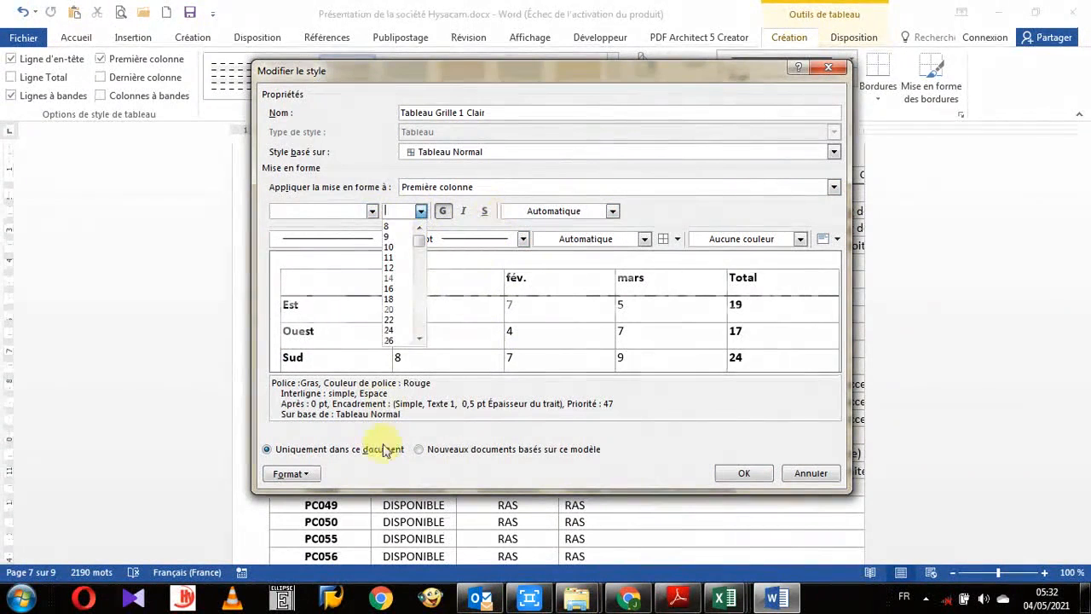
pyautogui.click(623, 404)
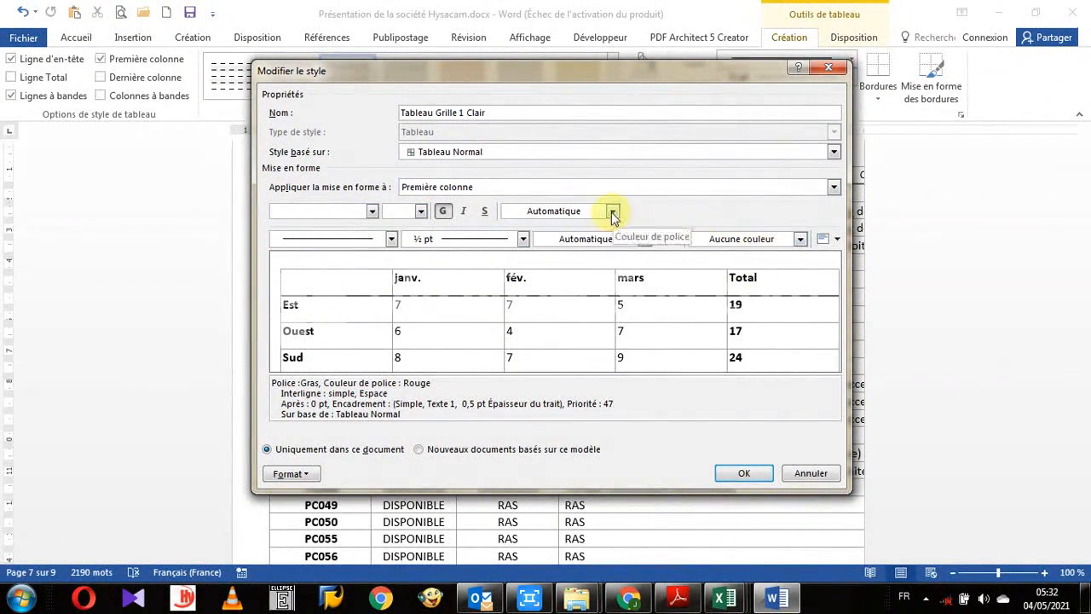
pyautogui.click(802, 239)
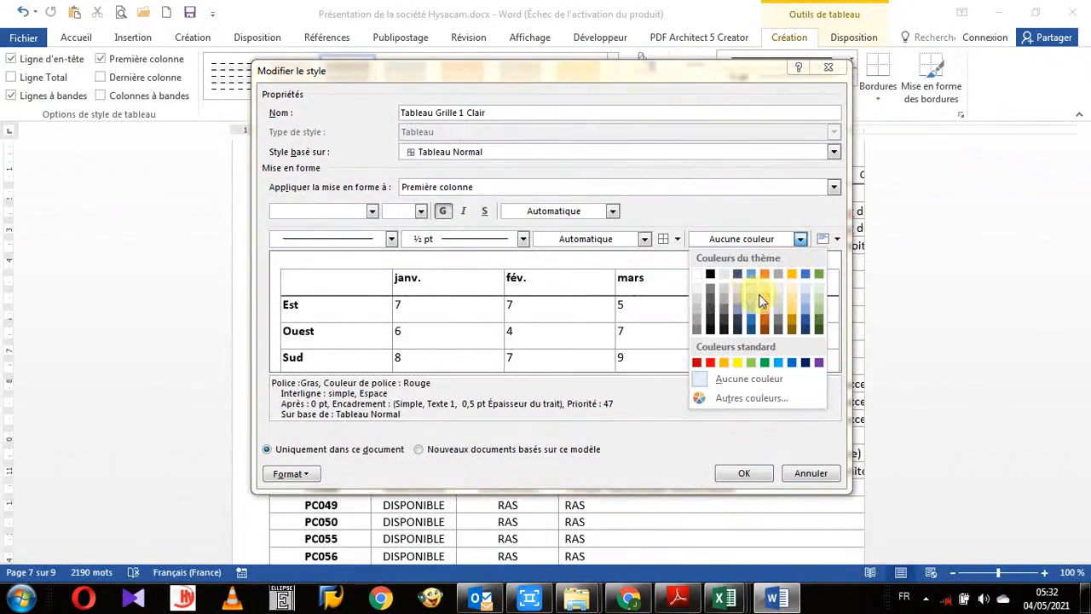
pyautogui.click(695, 310)
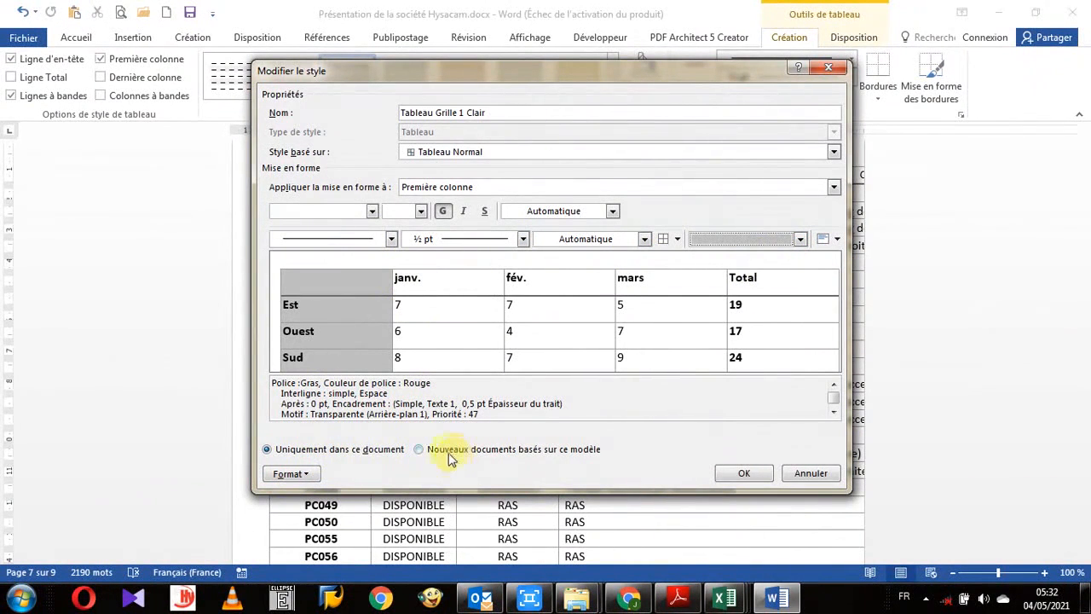
pyautogui.click(289, 474)
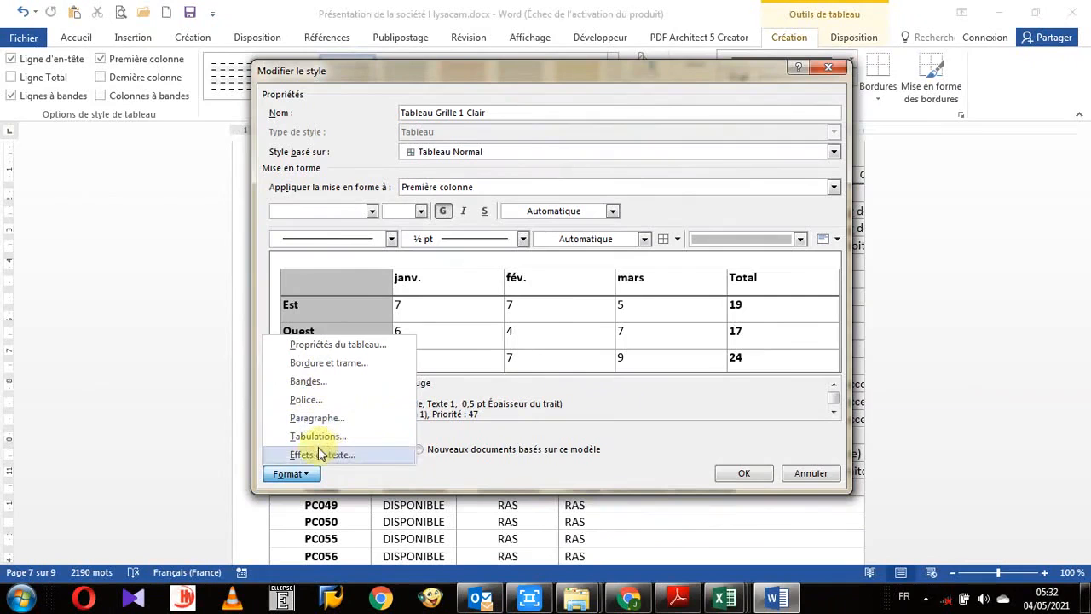
pyautogui.click(612, 410)
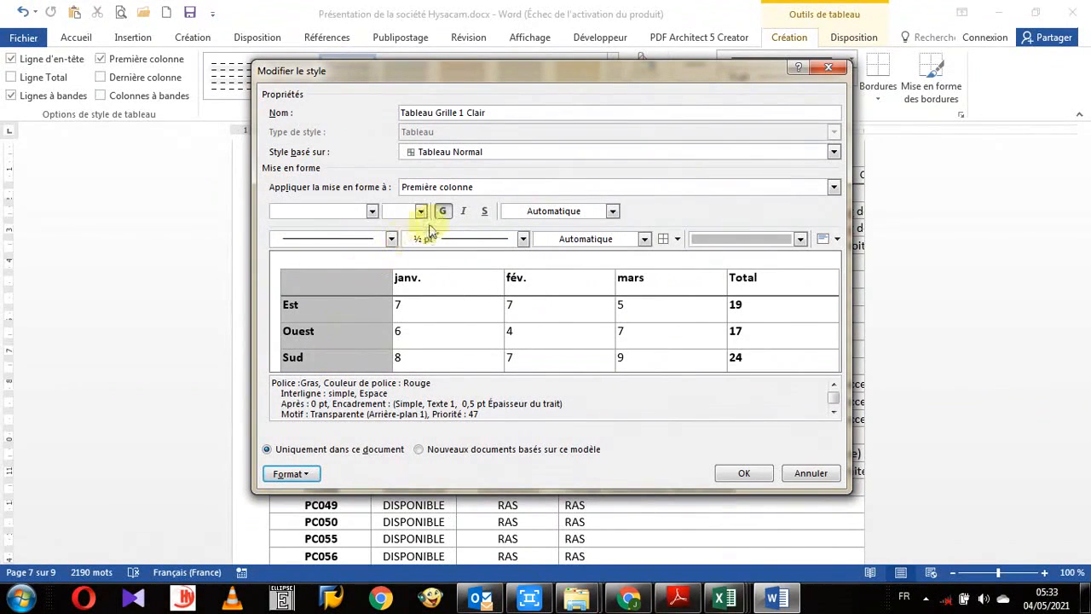
# Try orange (Orange) as the font colour of the style's Première colonne formatting.
pyautogui.click(612, 211)
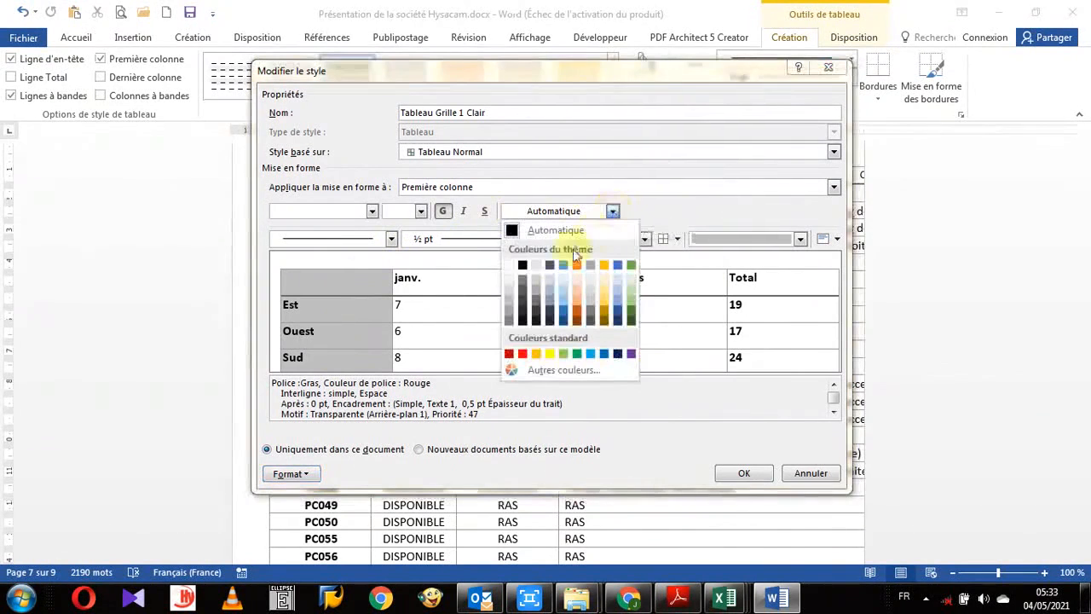
pyautogui.click(522, 354)
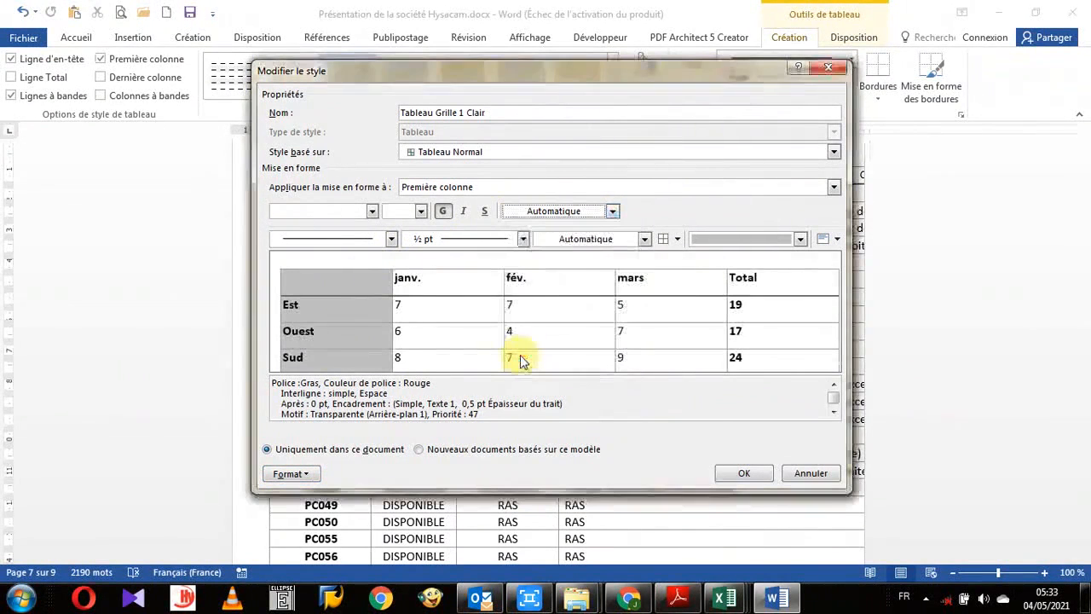
pyautogui.click(612, 211)
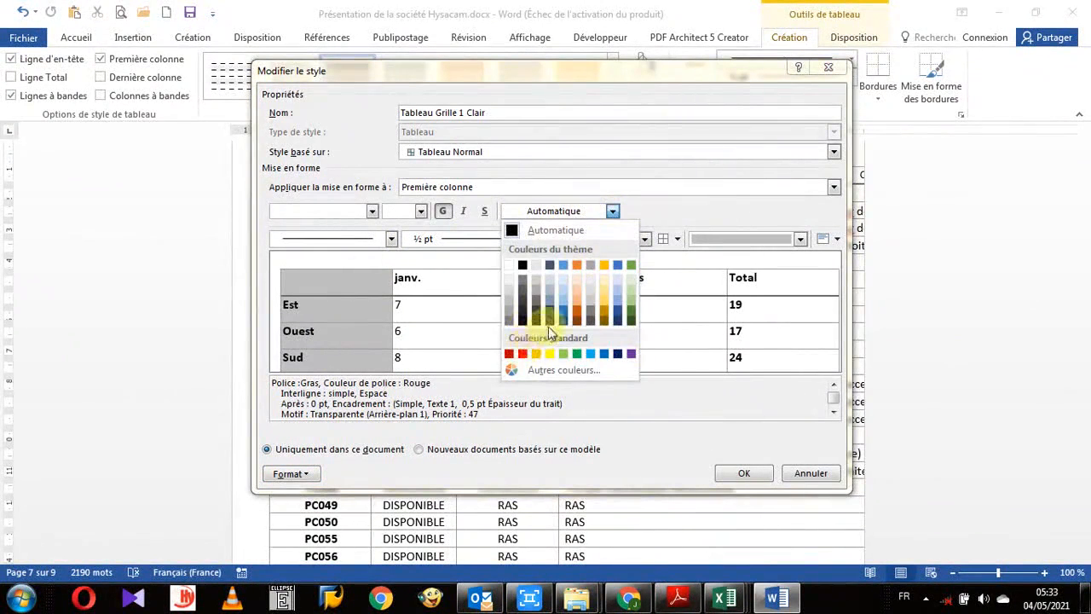
pyautogui.click(532, 353)
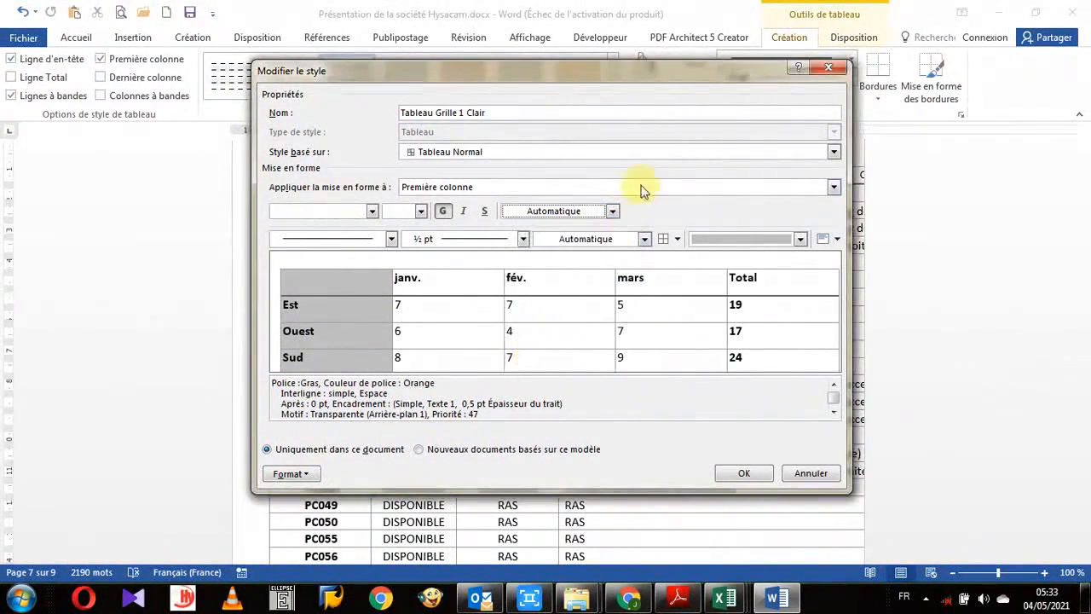
pyautogui.click(613, 212)
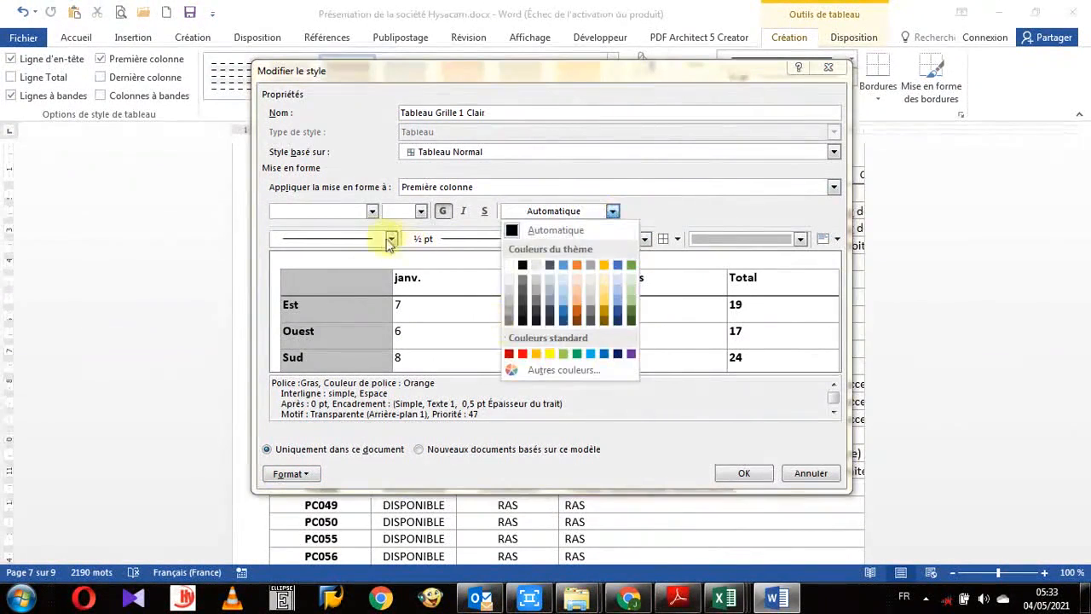
pyautogui.press('Escape')
# Set the Première colonne font to Constantia, 14 pt, red (Rouge), and apply the modified style to the N° PARC table.
pyautogui.click(371, 213)
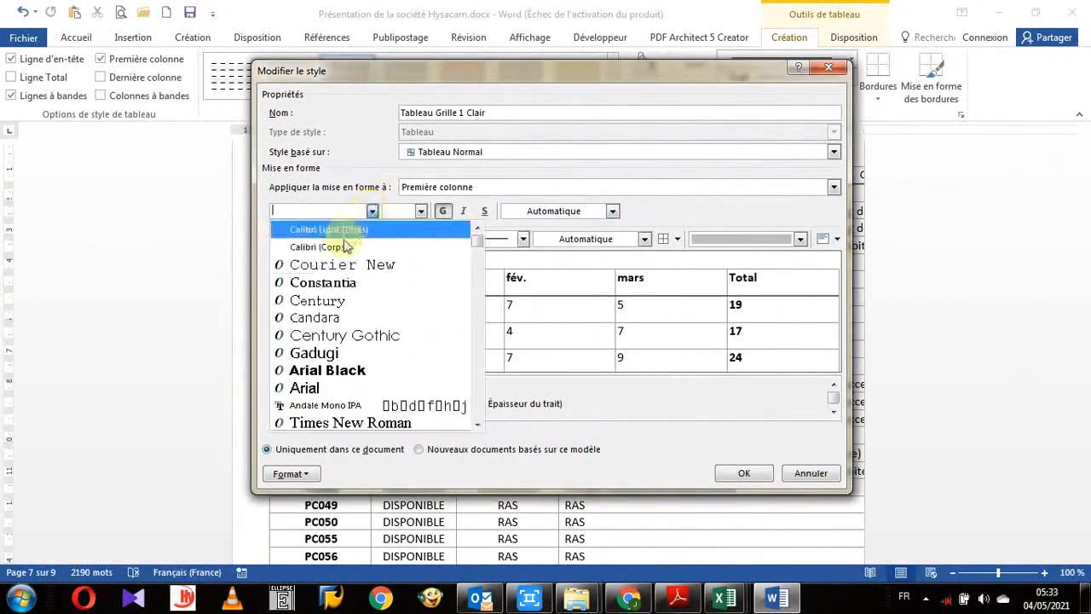
pyautogui.click(361, 281)
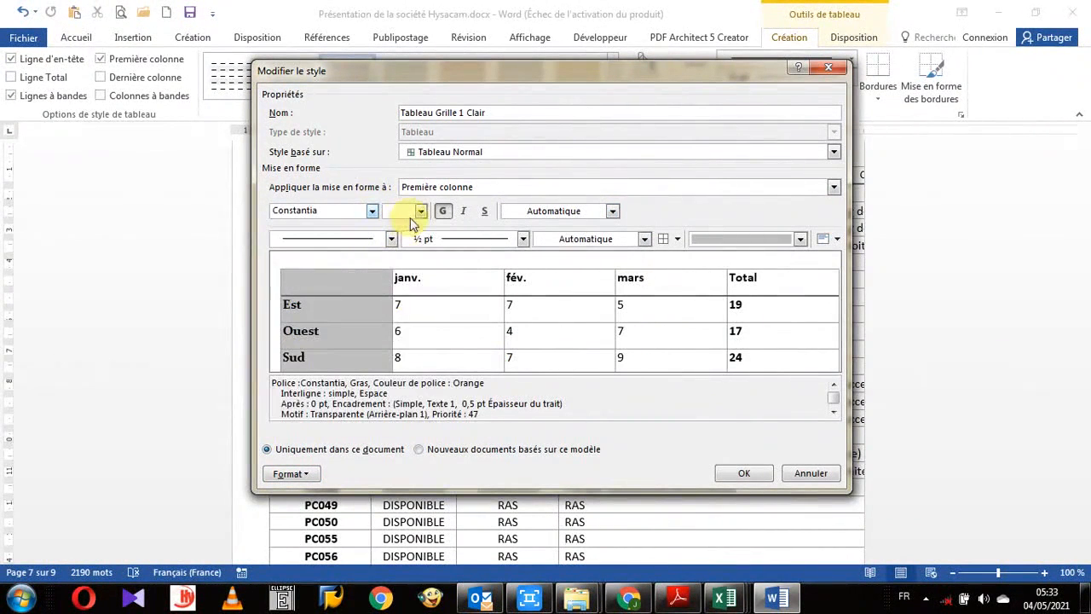
pyautogui.click(421, 210)
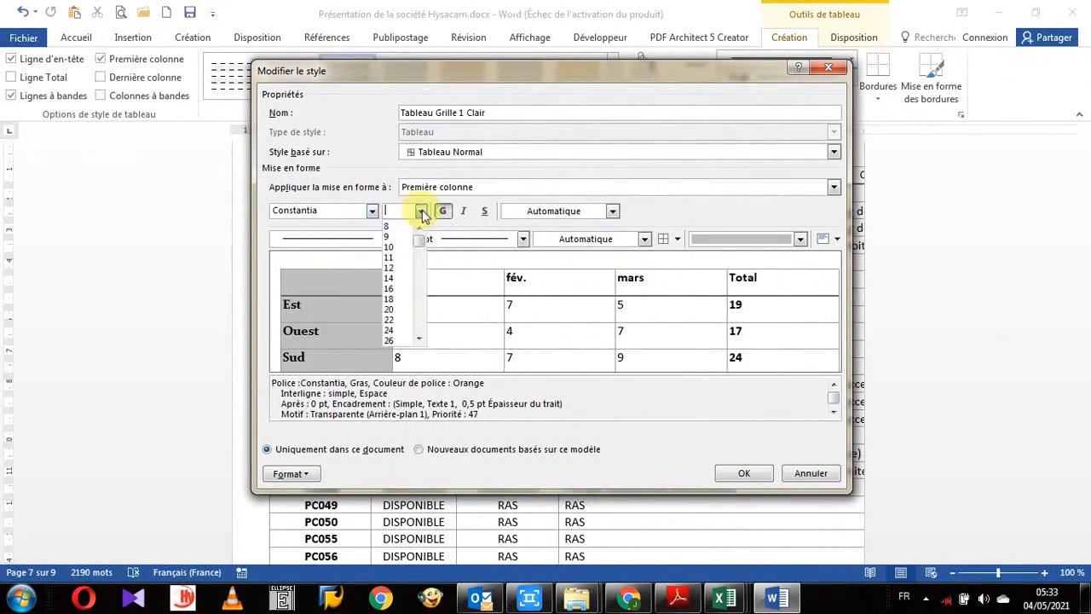
pyautogui.click(400, 279)
pyautogui.click(612, 211)
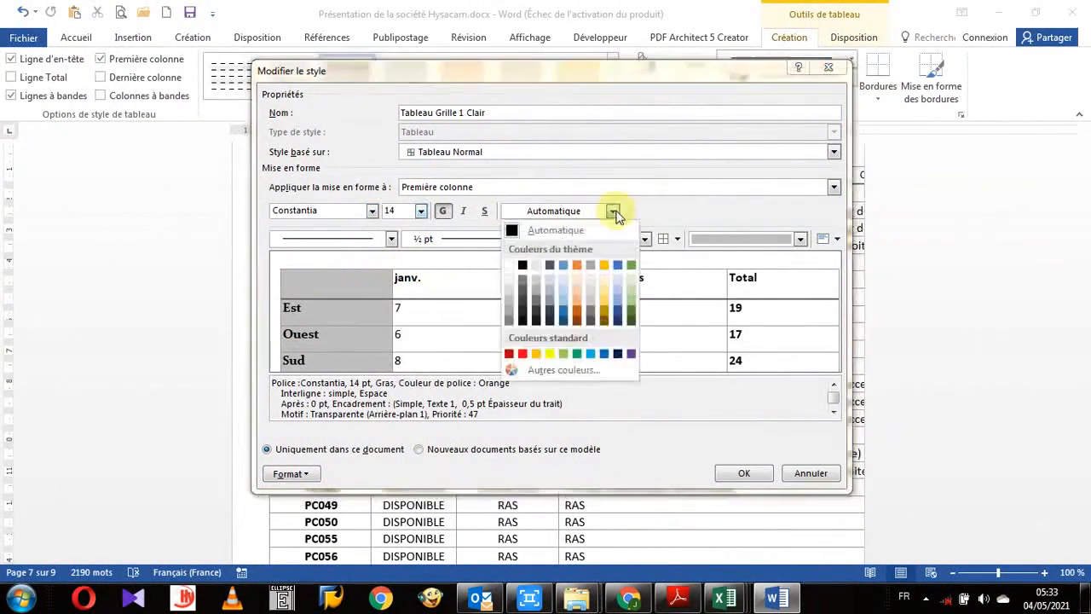
pyautogui.click(522, 353)
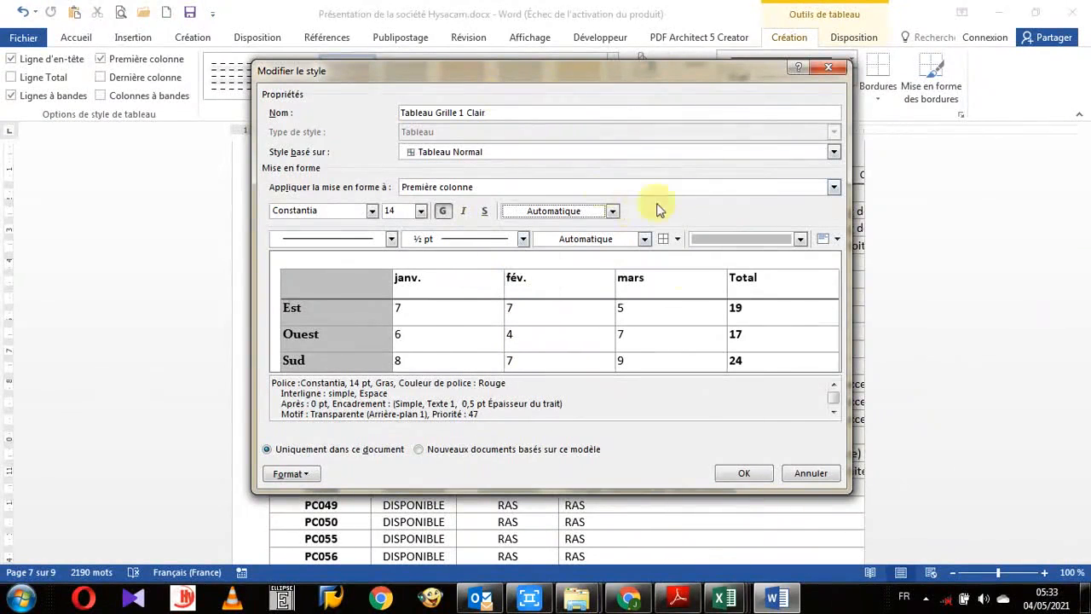
pyautogui.click(742, 474)
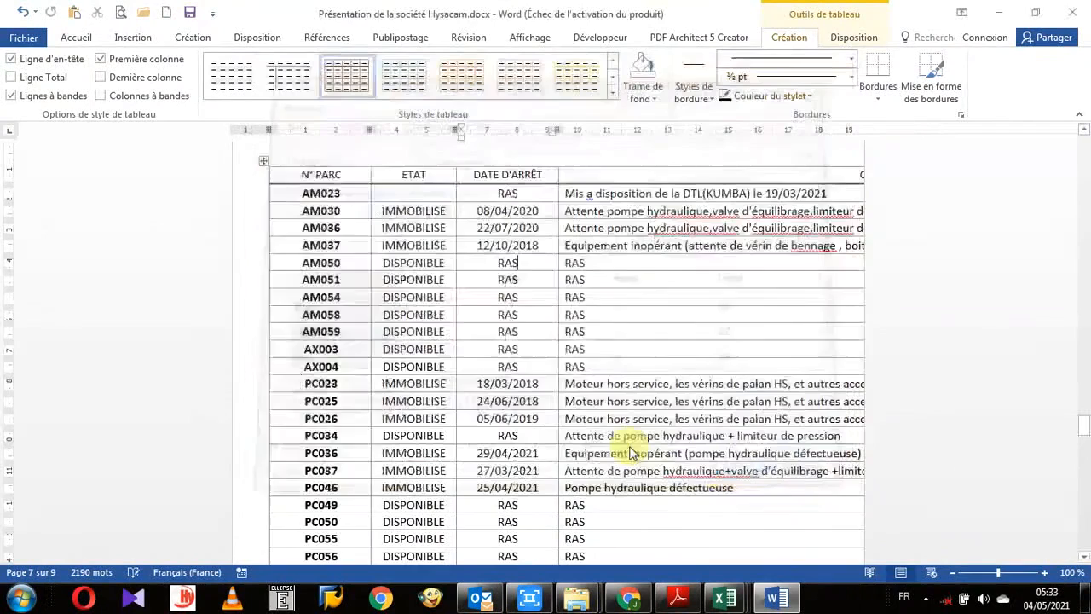
pyautogui.scroll(3, 383, 358)
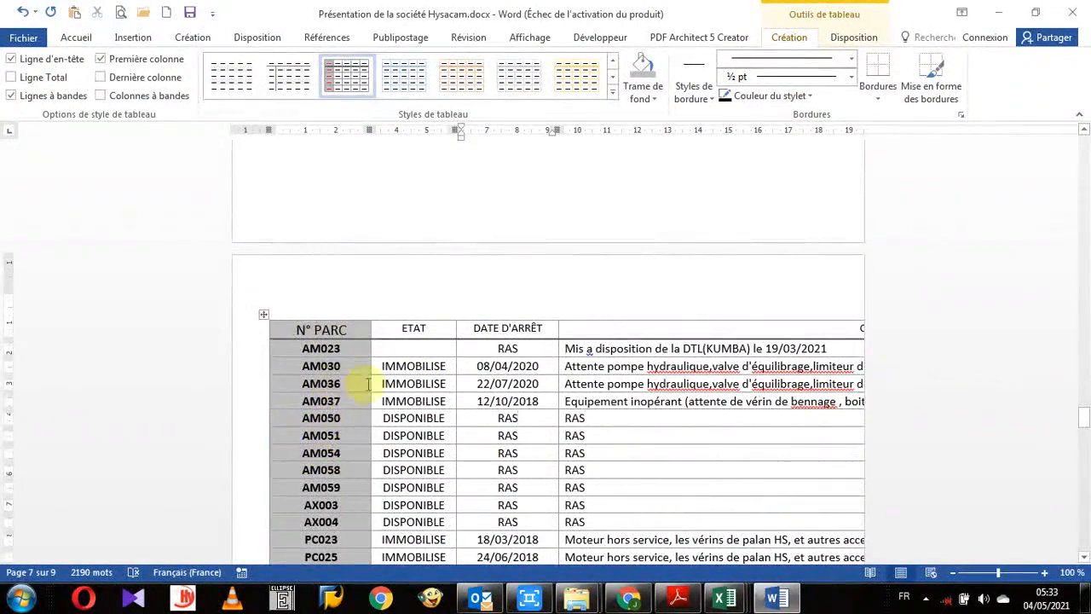
pyautogui.scroll(1, 426, 398)
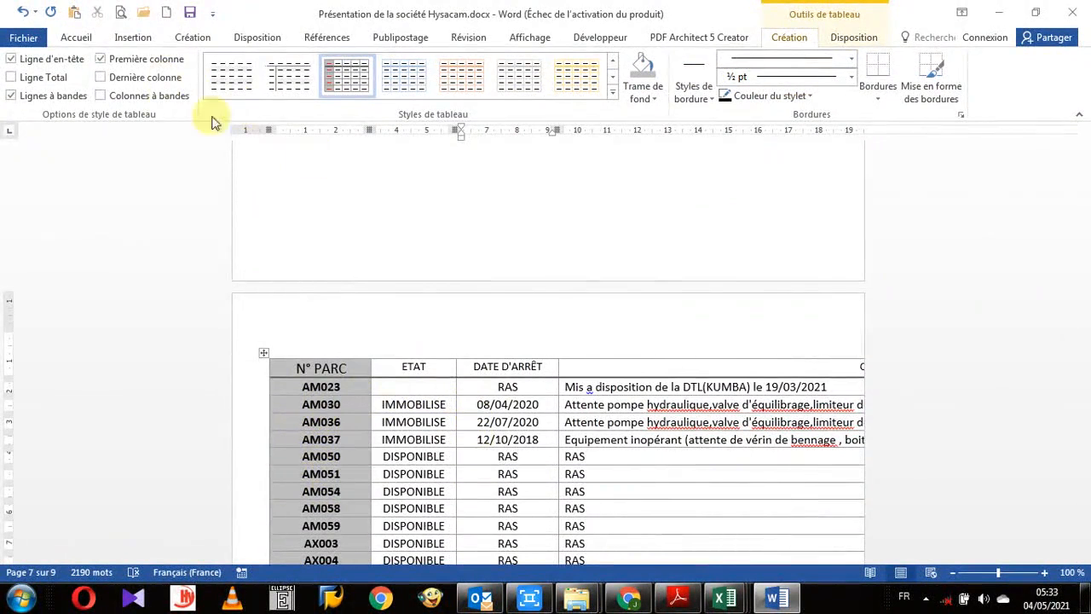
# Review which table parts the Tableau Grille 1 Clair style can format, leaving the style as it is.
pyautogui.click(613, 93)
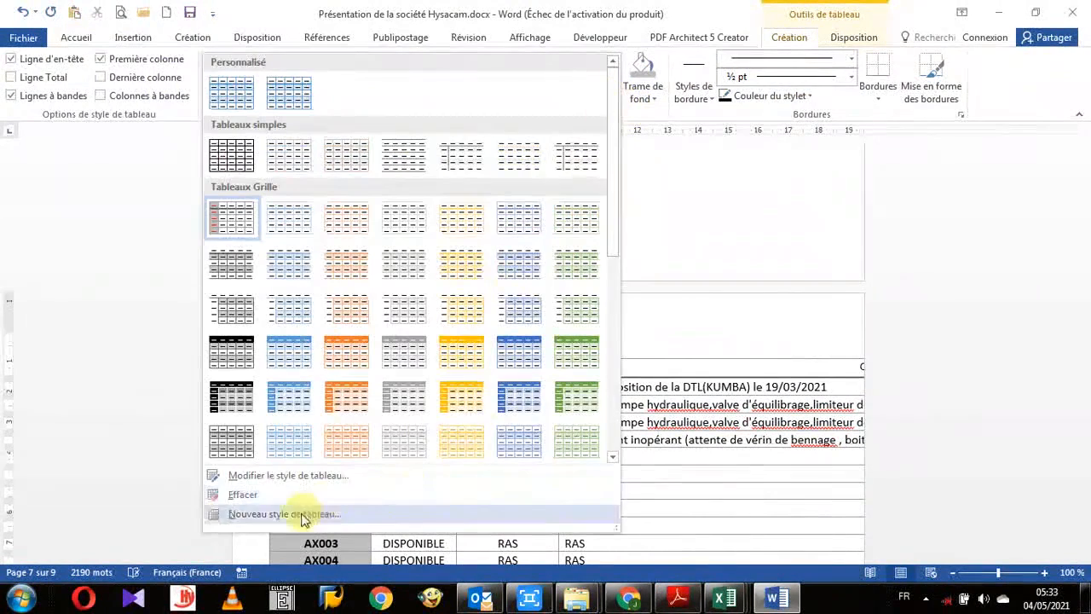
pyautogui.click(314, 477)
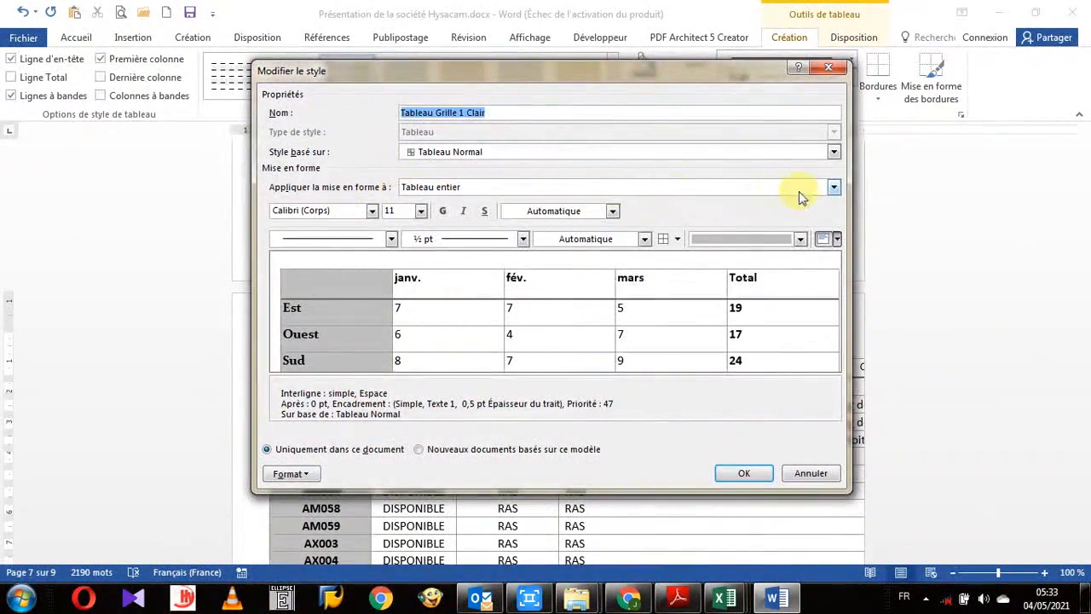
pyautogui.click(833, 188)
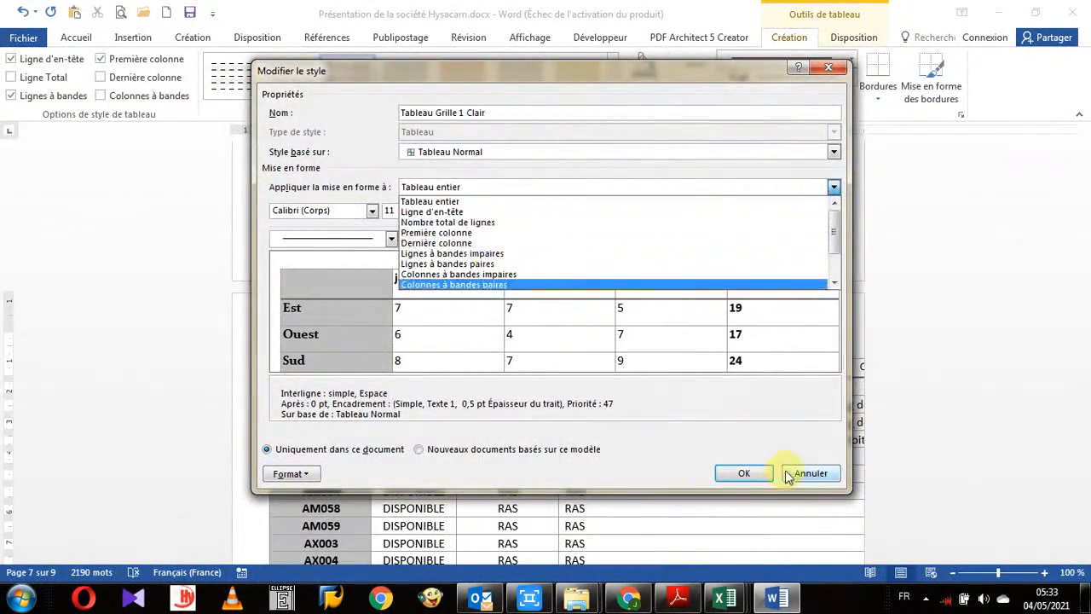
pyautogui.click(835, 475)
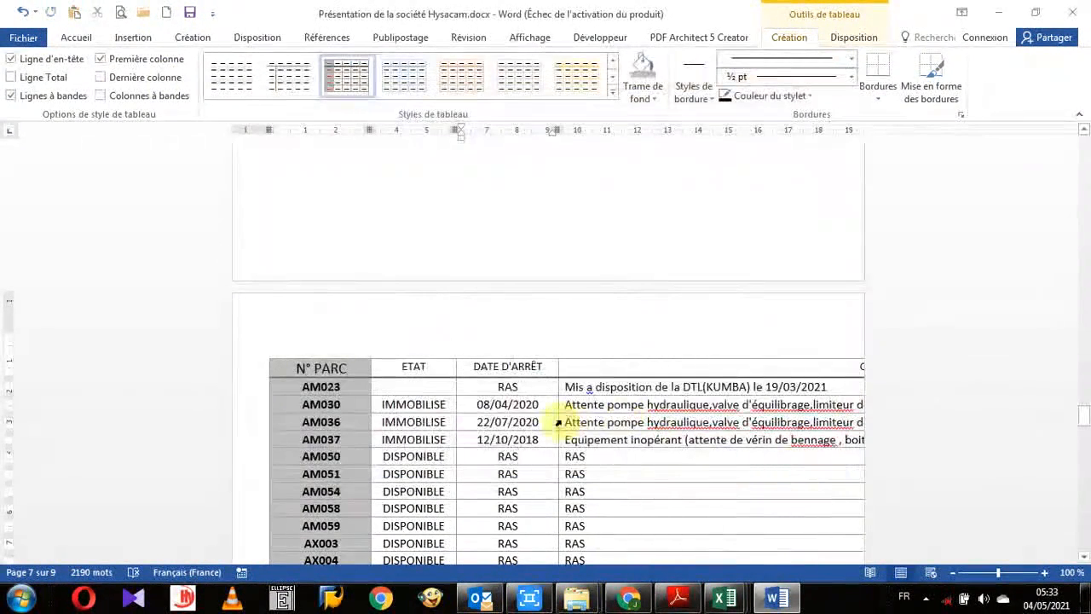
pyautogui.scroll(-3, 564, 502)
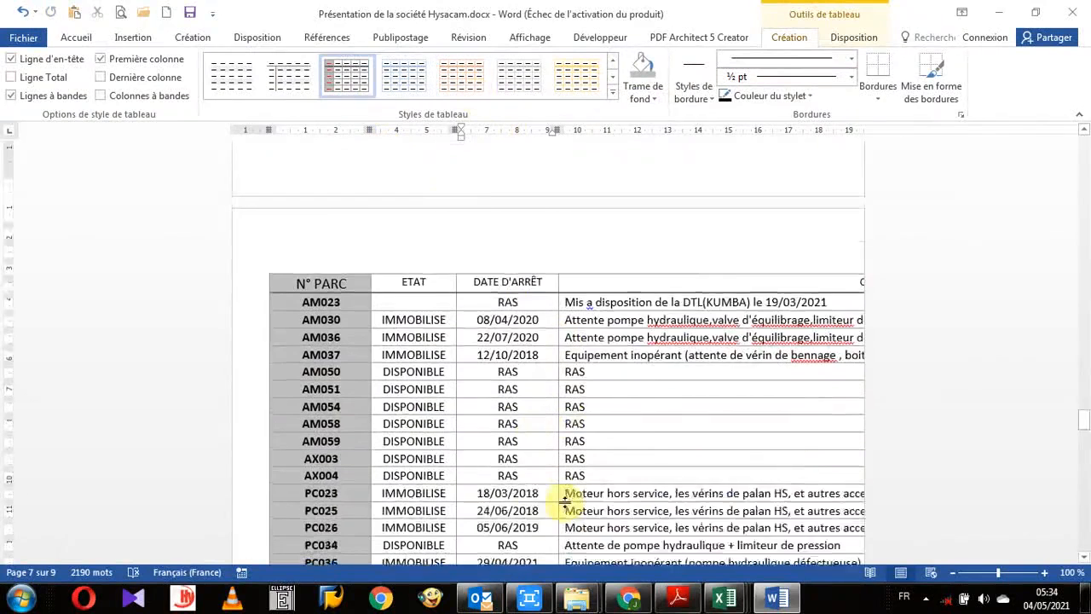
pyautogui.scroll(-1, 565, 501)
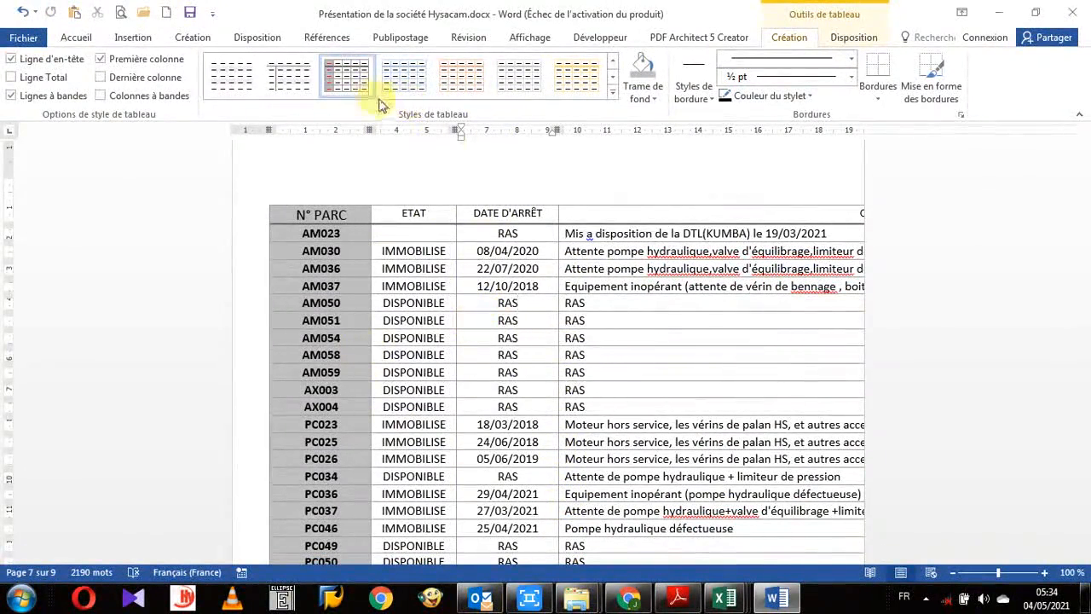
# Examine the style types and formattable table parts offered for a new table style, without creating one.
pyautogui.click(613, 96)
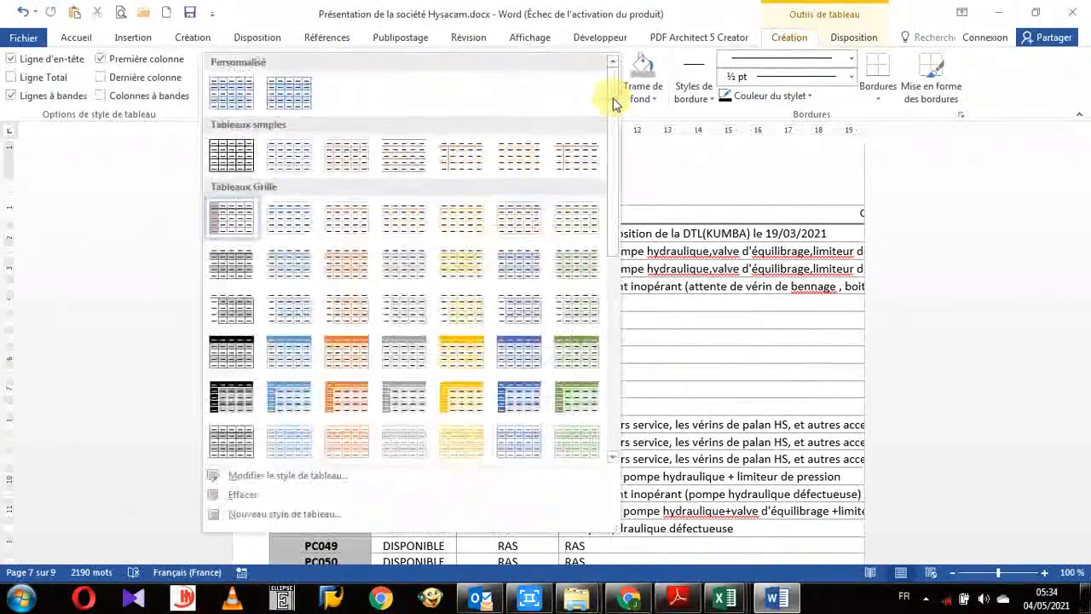
pyautogui.click(303, 515)
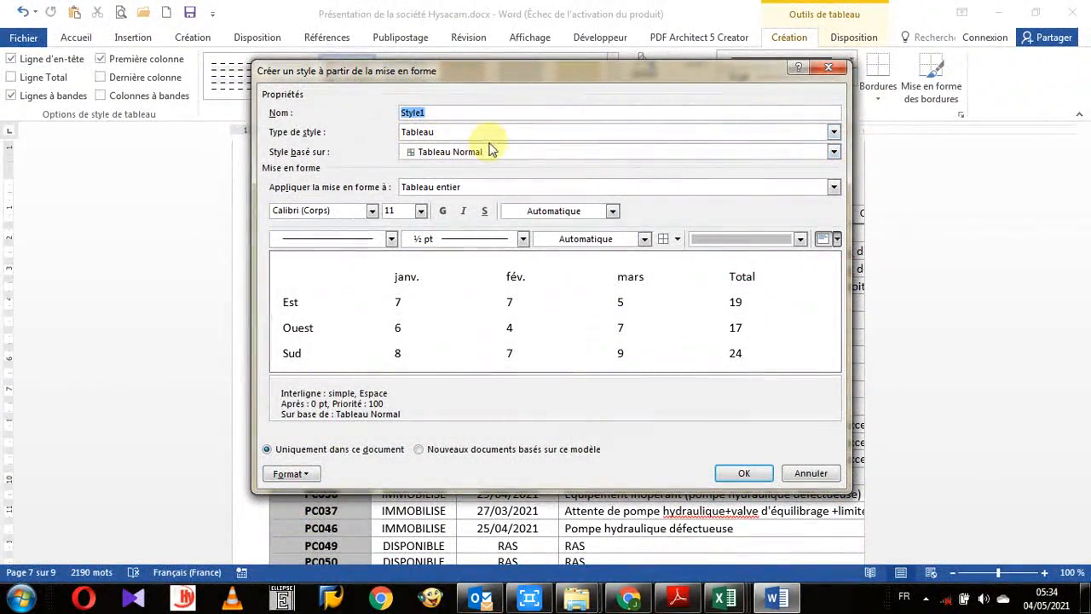
pyautogui.click(834, 133)
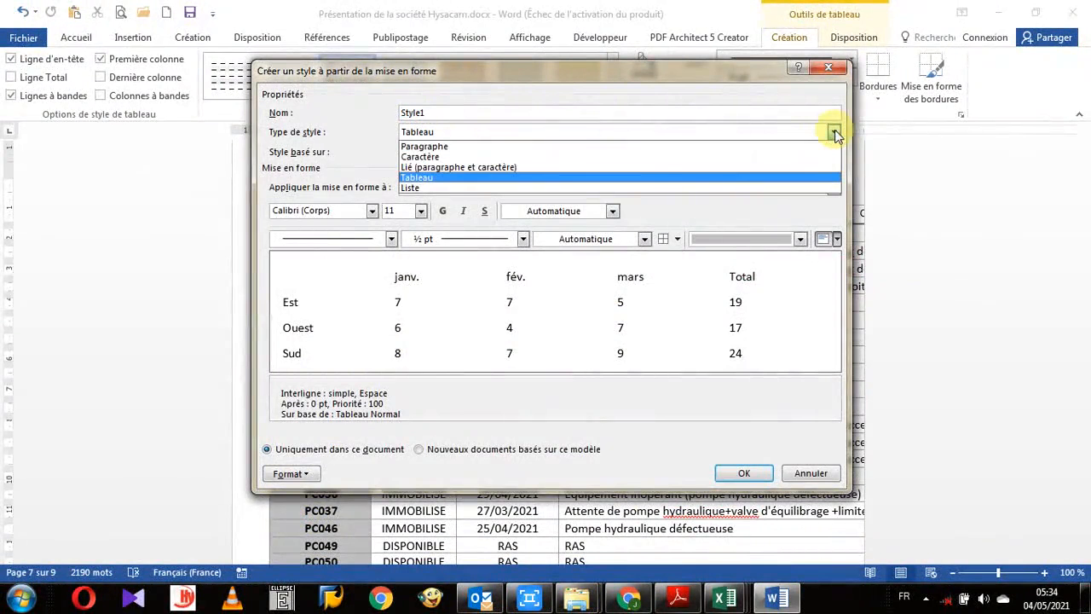
pyautogui.click(420, 179)
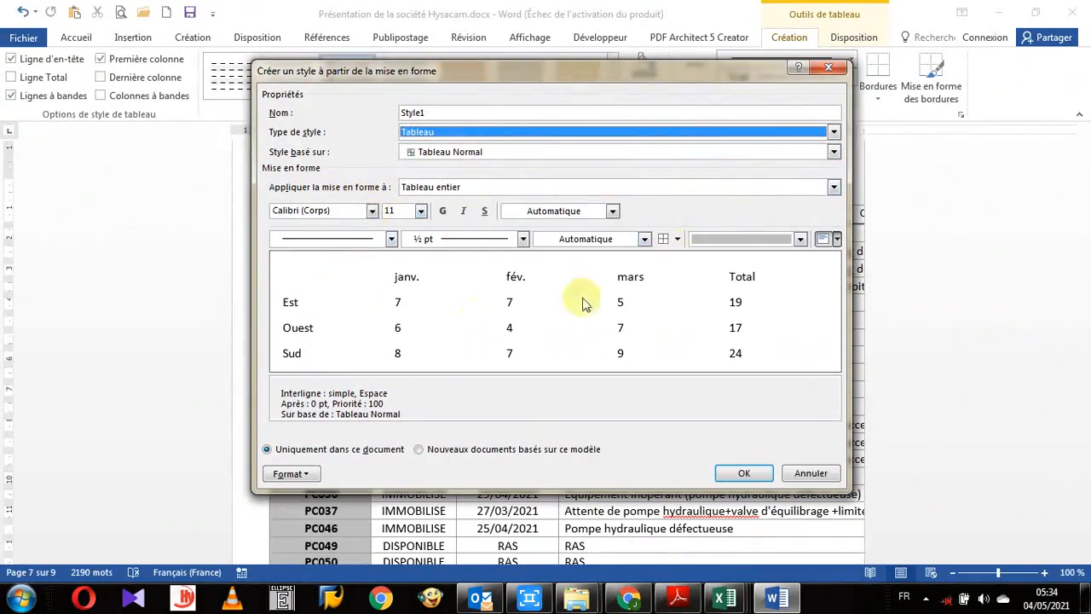
pyautogui.click(834, 189)
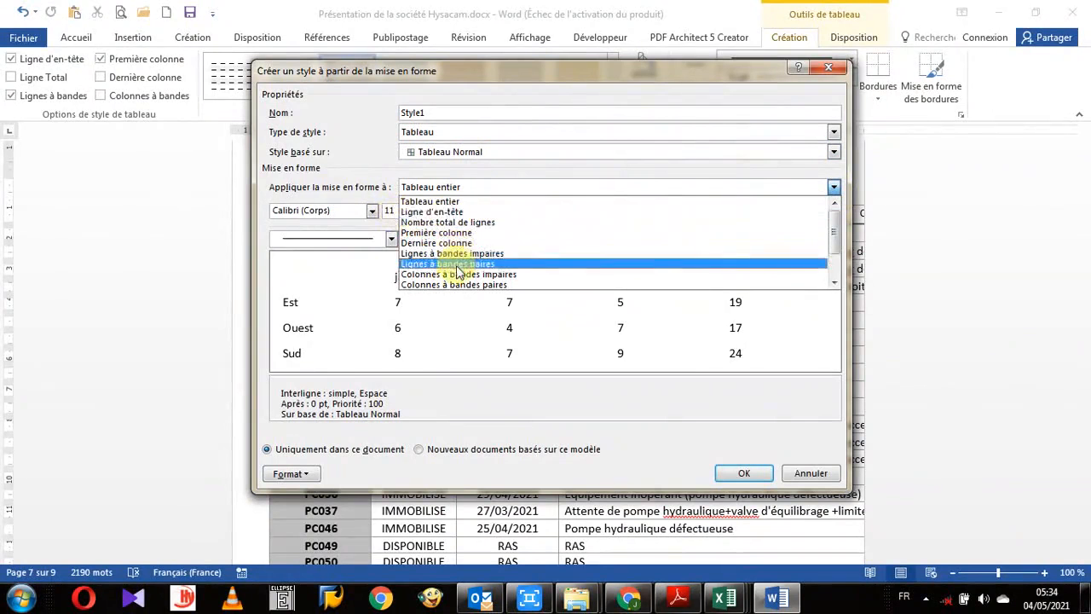
pyautogui.click(438, 203)
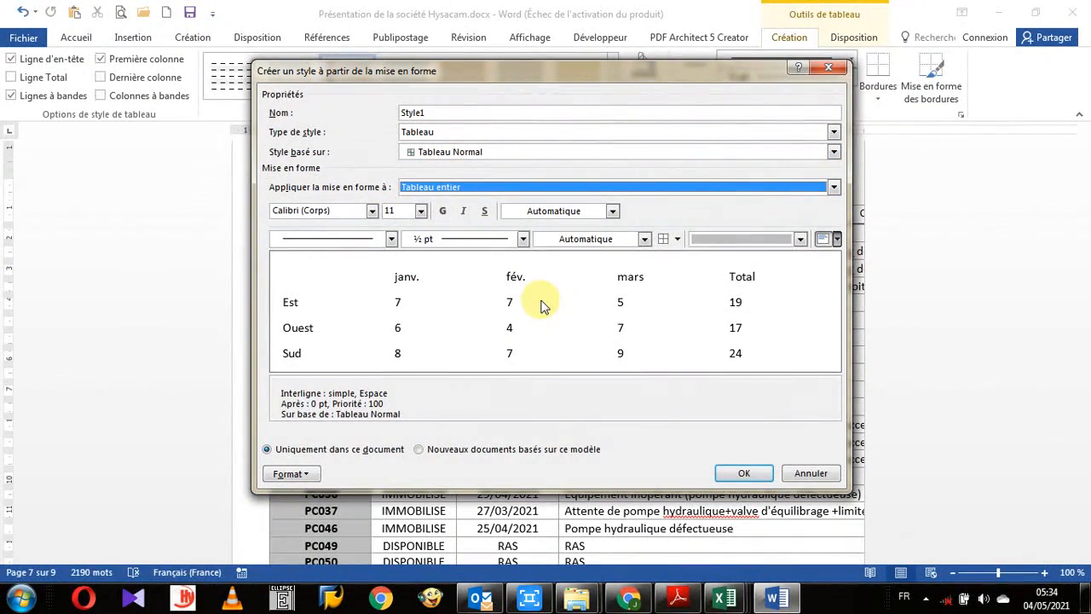
pyautogui.click(834, 189)
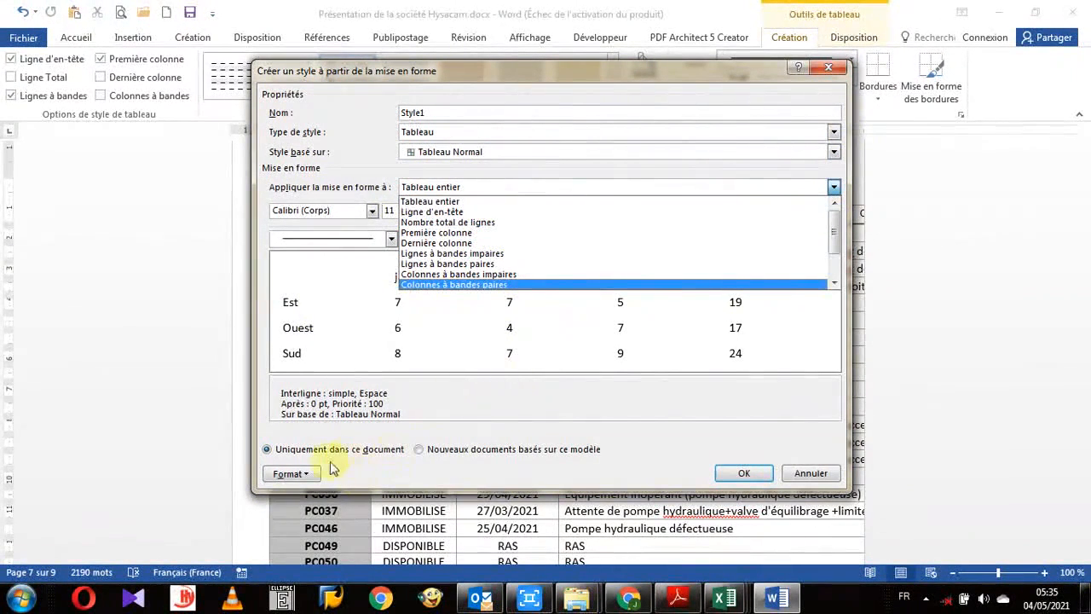
pyautogui.click(346, 160)
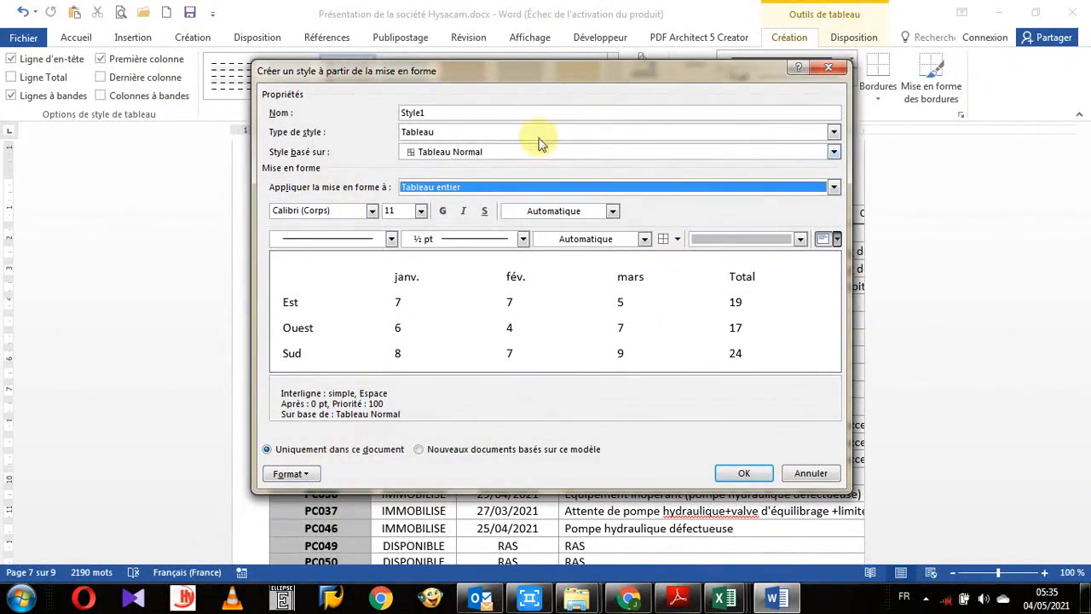
pyautogui.click(814, 473)
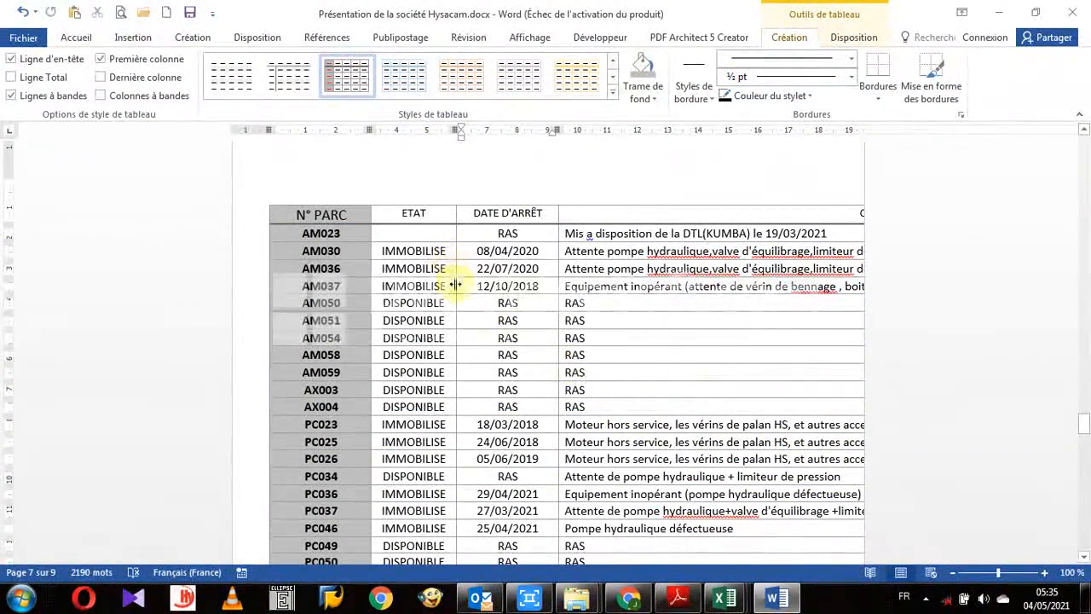
# Try toggling the Première colonne, Colonnes à bandes and Ligne Total style options on the N° PARC table, returning each to its original setting.
pyautogui.click(499, 371)
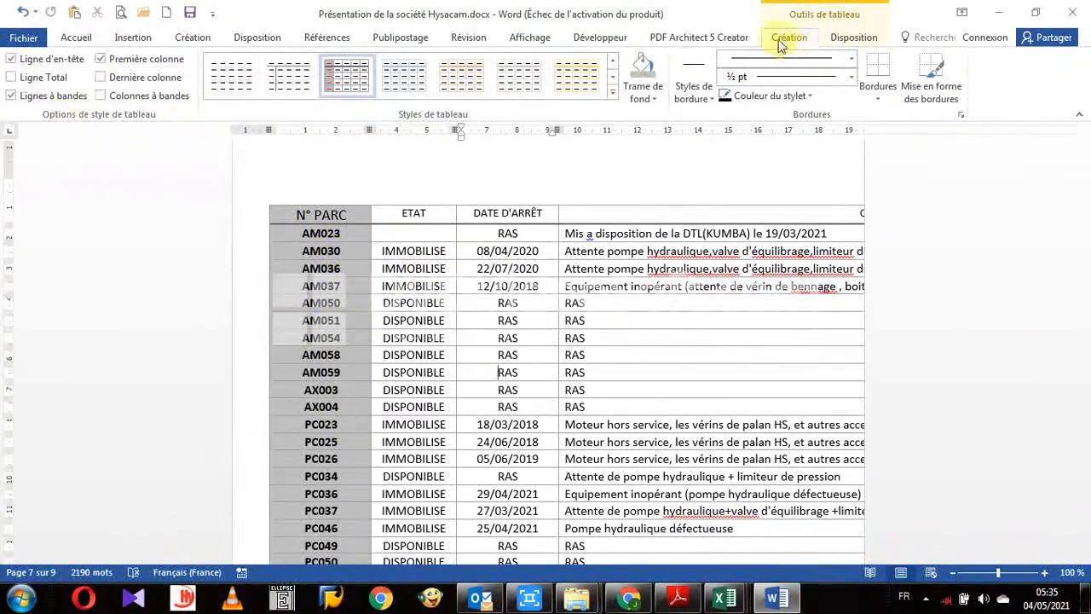
pyautogui.click(120, 64)
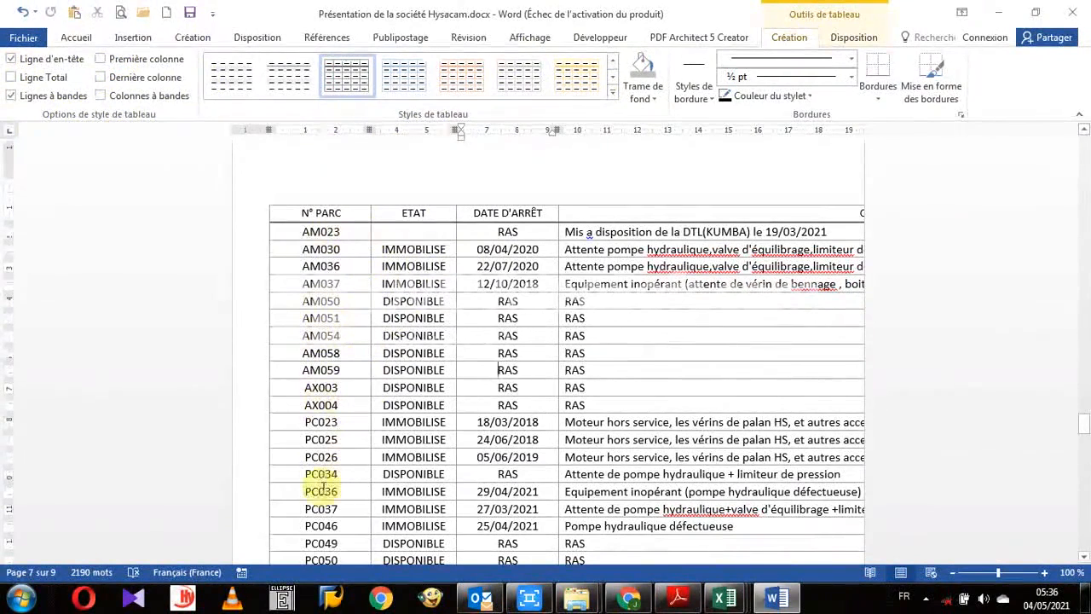
pyautogui.click(128, 62)
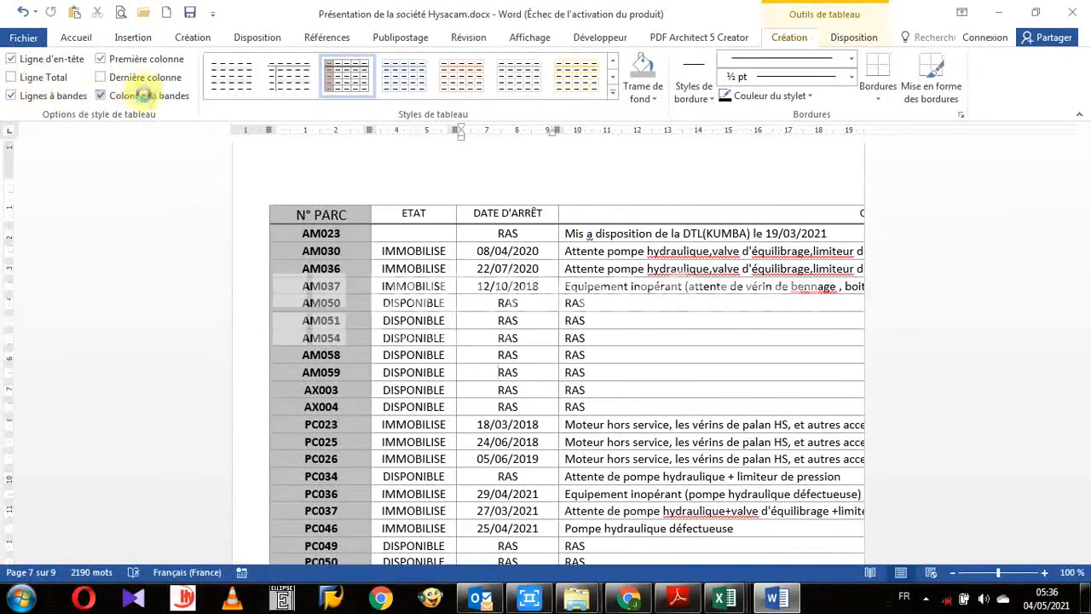
pyautogui.click(143, 101)
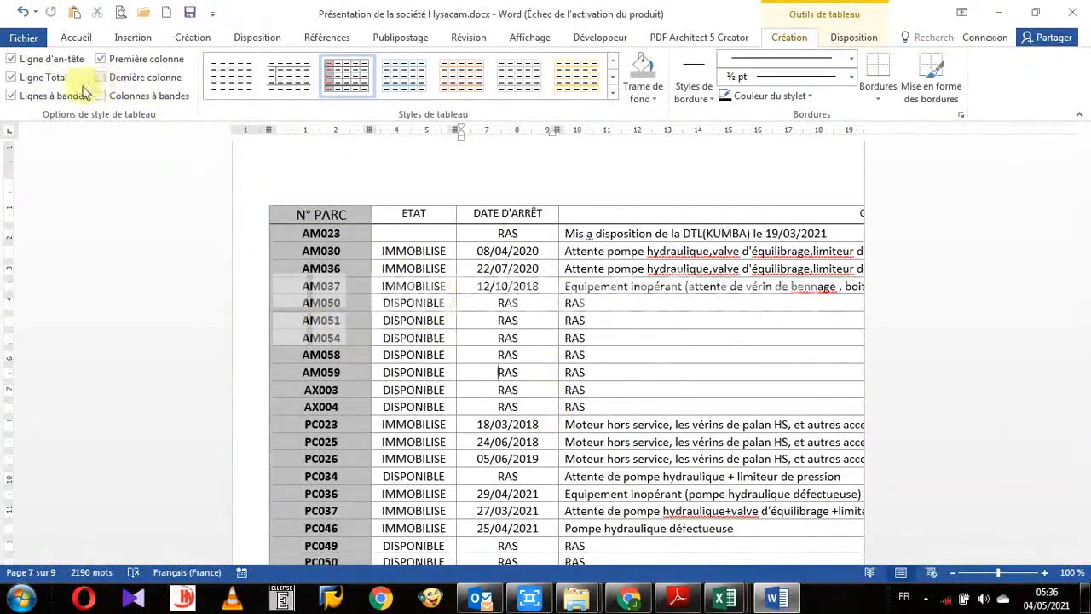
pyautogui.click(39, 82)
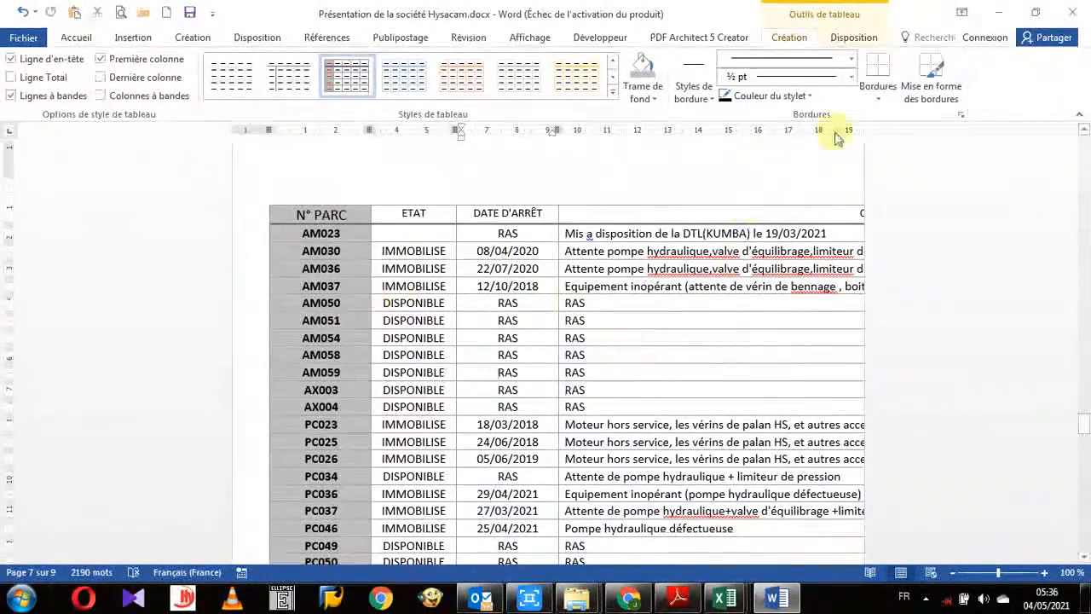
pyautogui.click(654, 100)
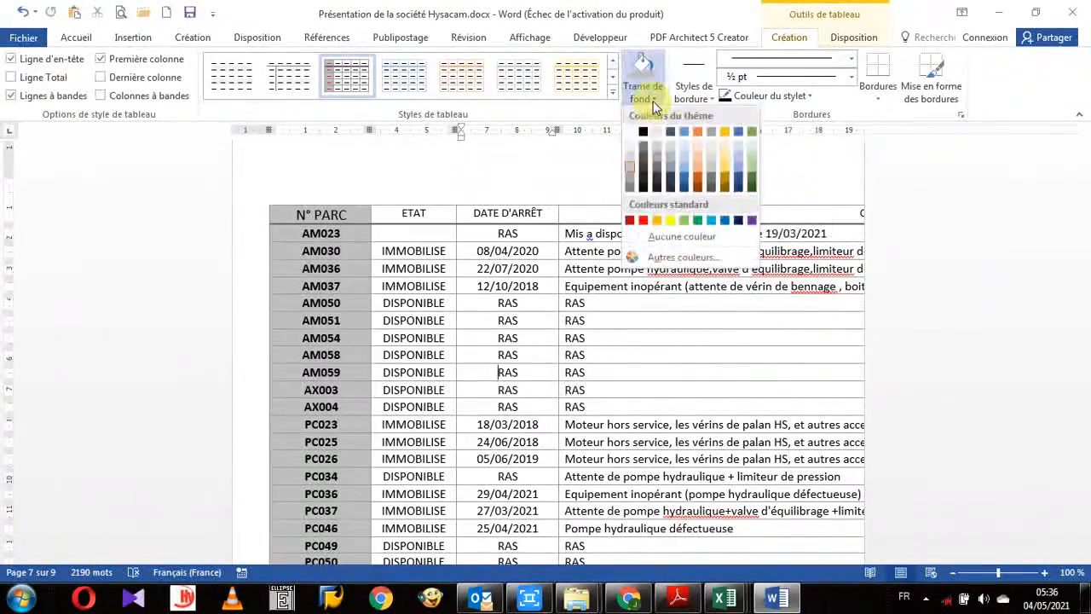
pyautogui.click(654, 101)
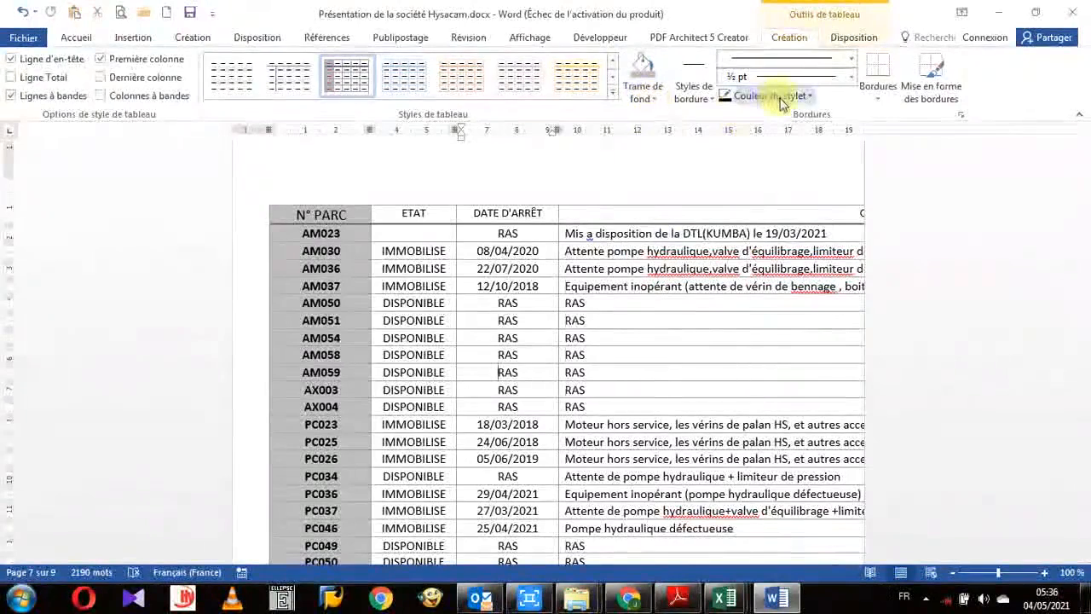